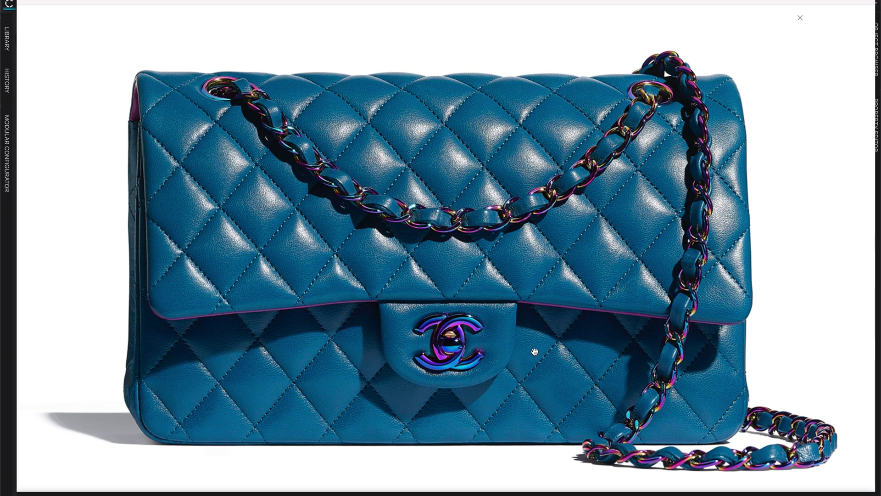
# Screenshot the iridescent CC clasp on the enlarged teal quilted Chanel bag image.
pyautogui.moveTo(394, 303); pyautogui.dragTo(502, 381)
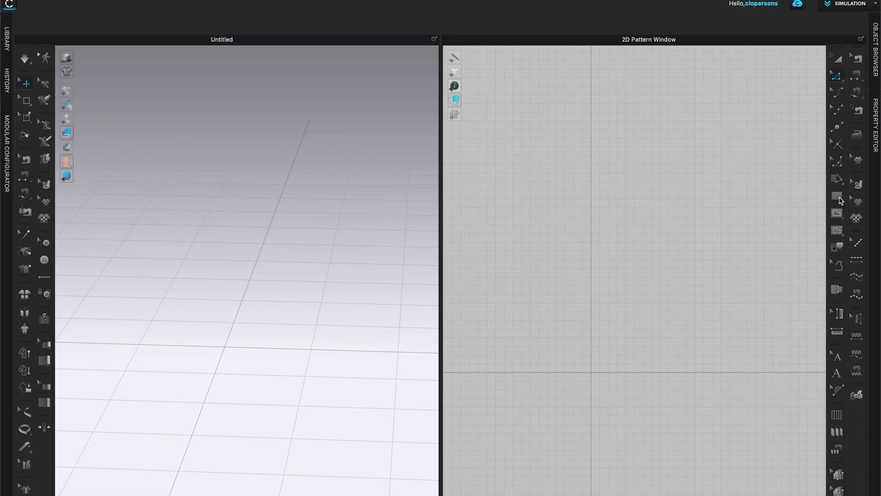
# Draw a 3 by 3 inch square pattern in the 2D window.
pyautogui.click(841, 201)
pyautogui.click(781, 203)
pyautogui.click(595, 158)
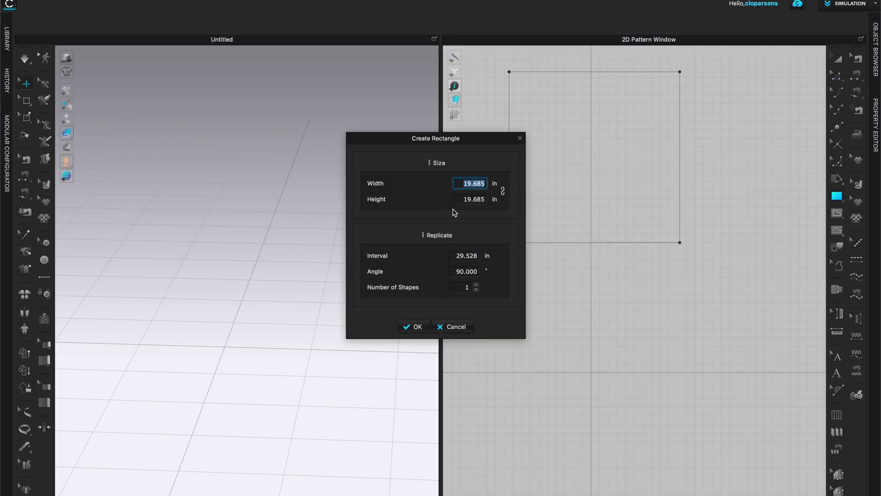
pyautogui.write('3')
pyautogui.press('Tab')
pyautogui.write('3')
pyautogui.press('Return')
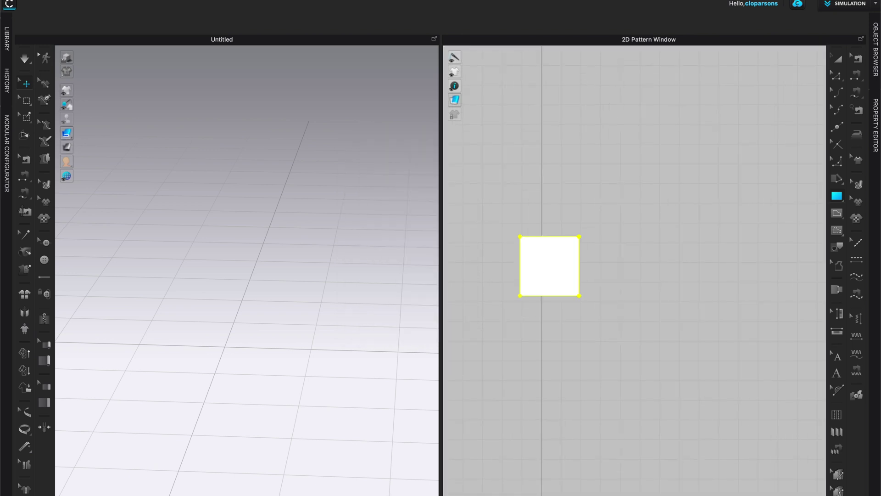
# Hide the 3D window and place CHANEL logo.png on the square as a graphic.
pyautogui.hotkey('ctrl', '2')
pyautogui.click(858, 197)
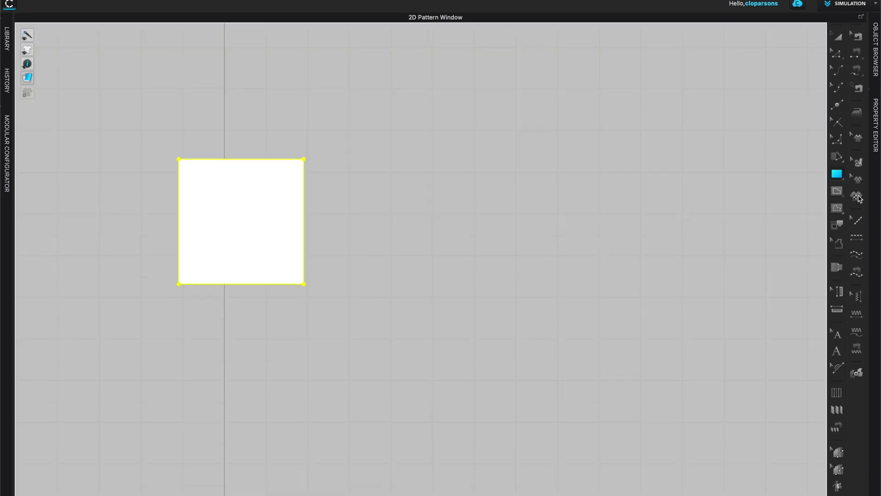
pyautogui.click(325, 84)
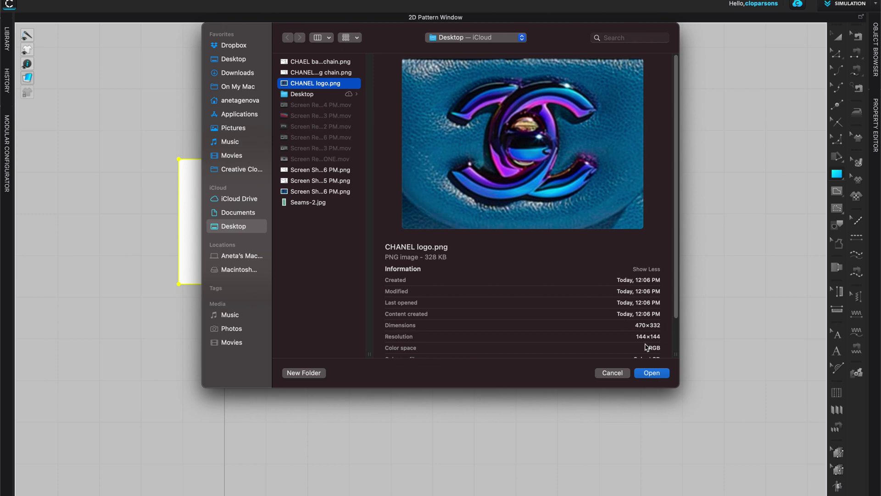
pyautogui.click(652, 373)
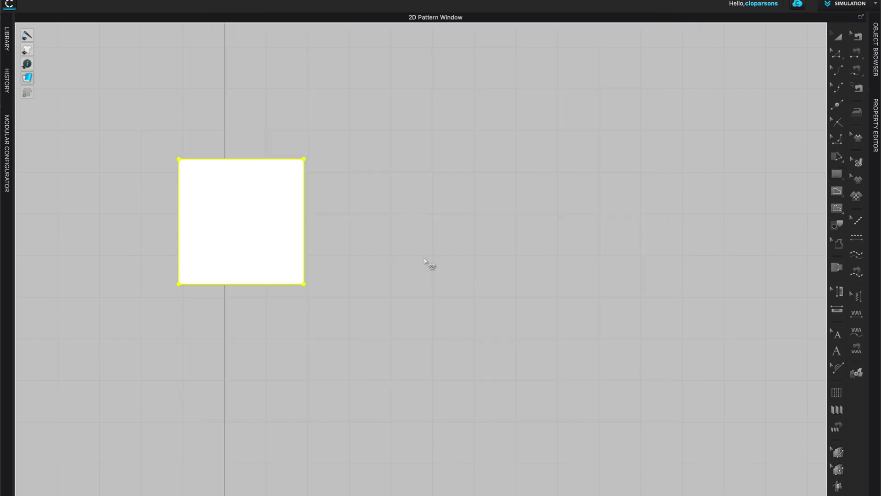
pyautogui.click(207, 187)
pyautogui.click(426, 340)
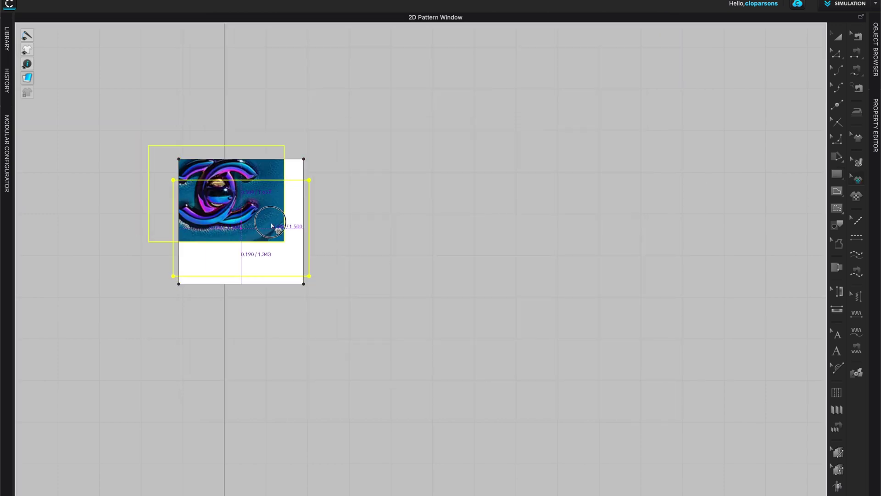
pyautogui.moveTo(387, 223); pyautogui.dragTo(576, 230, button='middle')
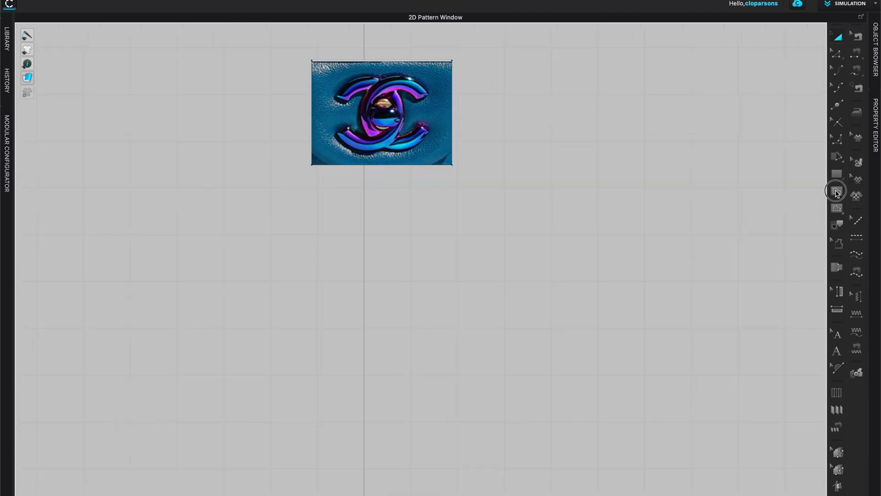
# Select the logo pattern with Transform Pattern and lock it in place.
pyautogui.click(837, 191)
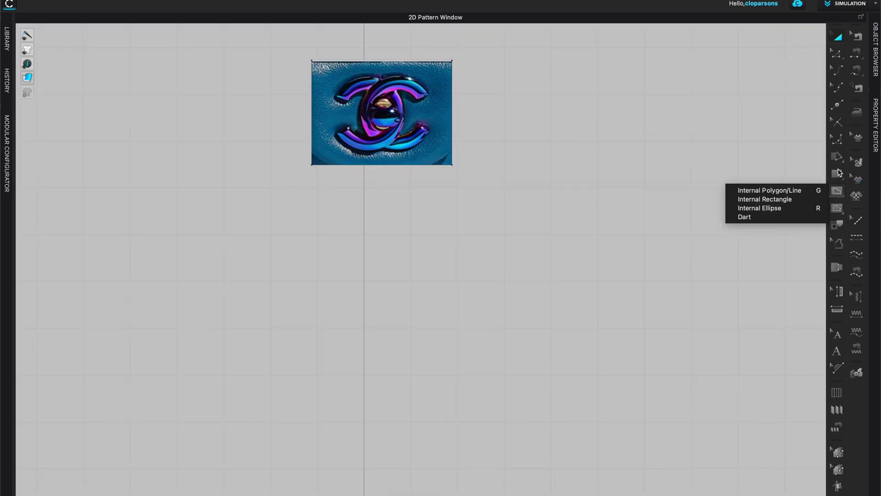
pyautogui.click(840, 175)
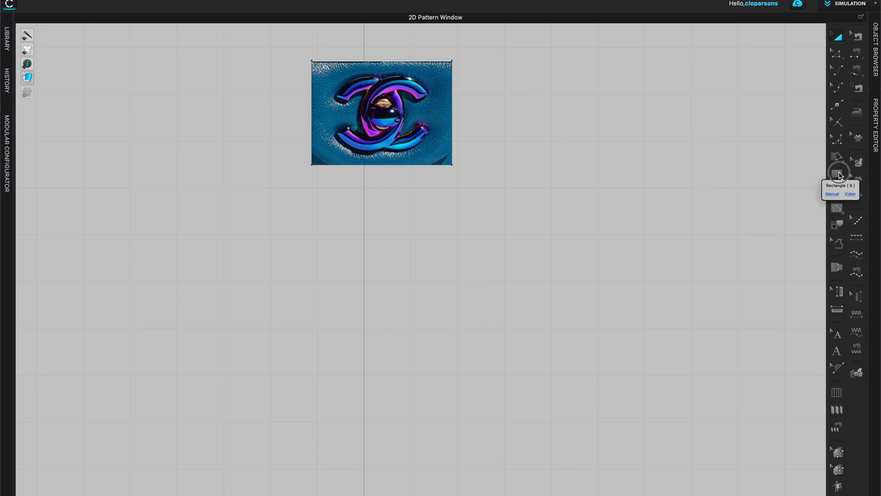
pyautogui.click(839, 174)
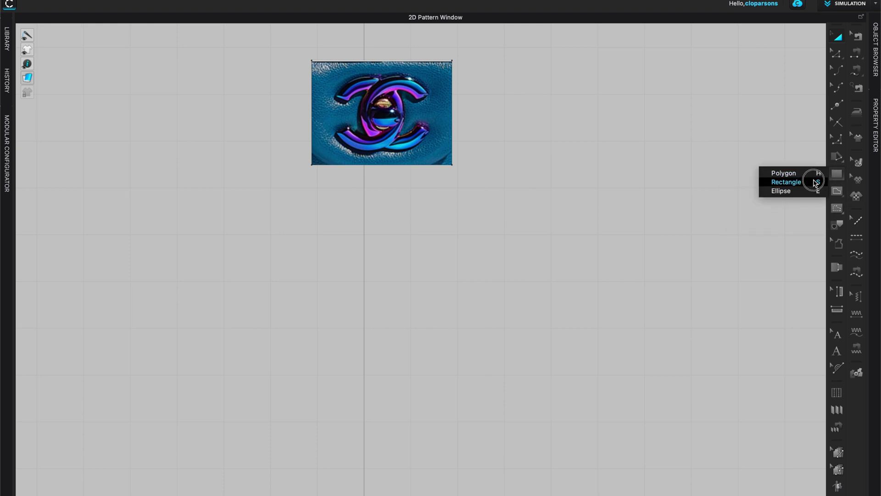
pyautogui.click(810, 191)
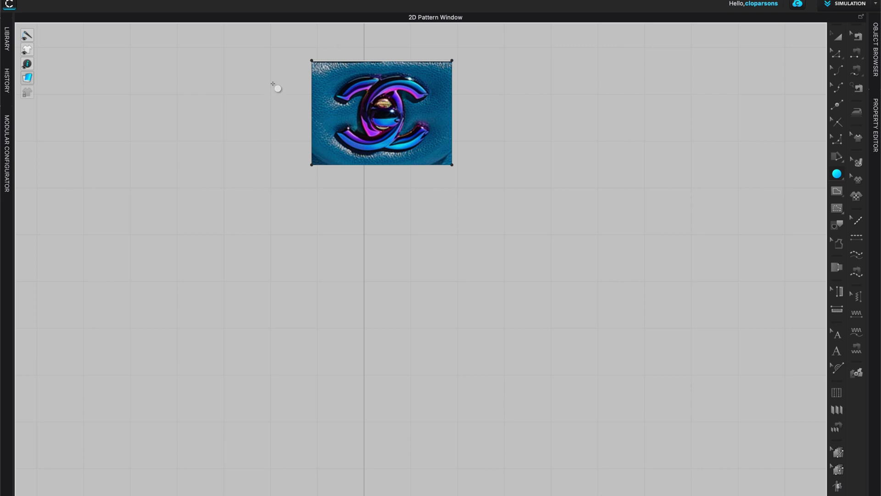
pyautogui.press('a')
pyautogui.click(386, 131)
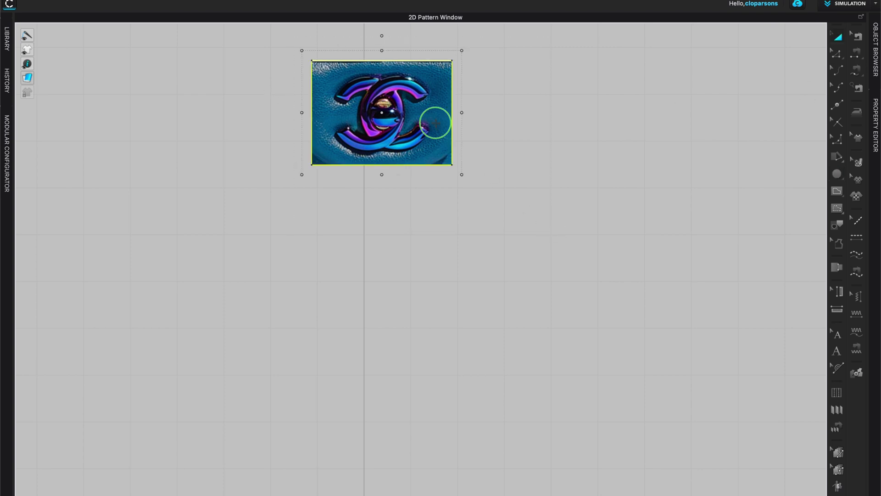
pyautogui.rightClick(436, 122)
pyautogui.click(483, 193)
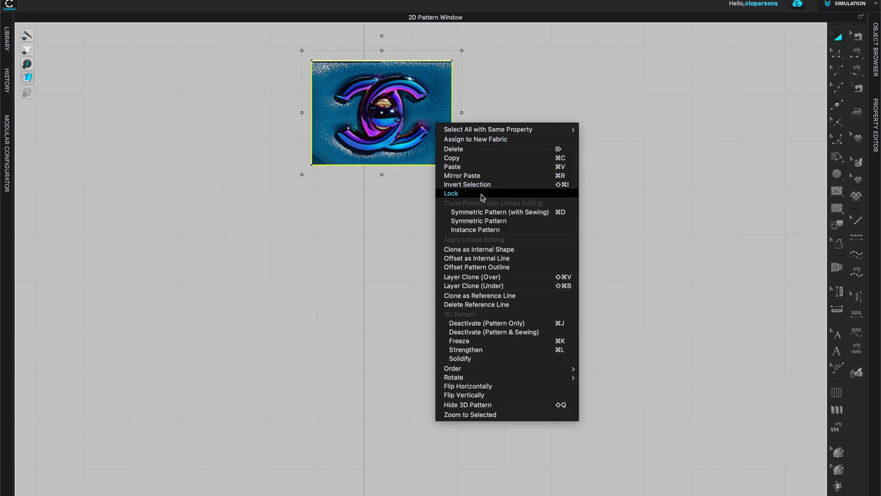
# Recentre and zoom on the logo pattern, then switch back to the browser.
pyautogui.moveTo(535, 141); pyautogui.dragTo(530, 196, button='middle')
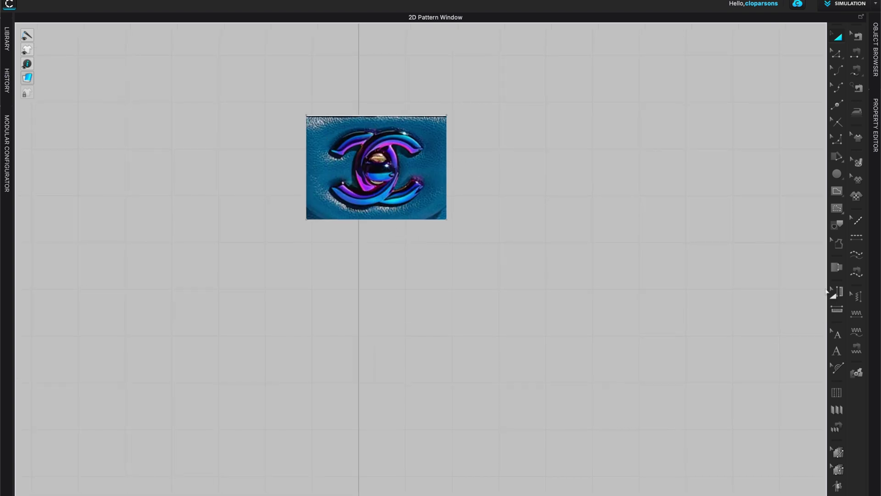
pyautogui.click(837, 208)
pyautogui.scroll(5, 566, 172)
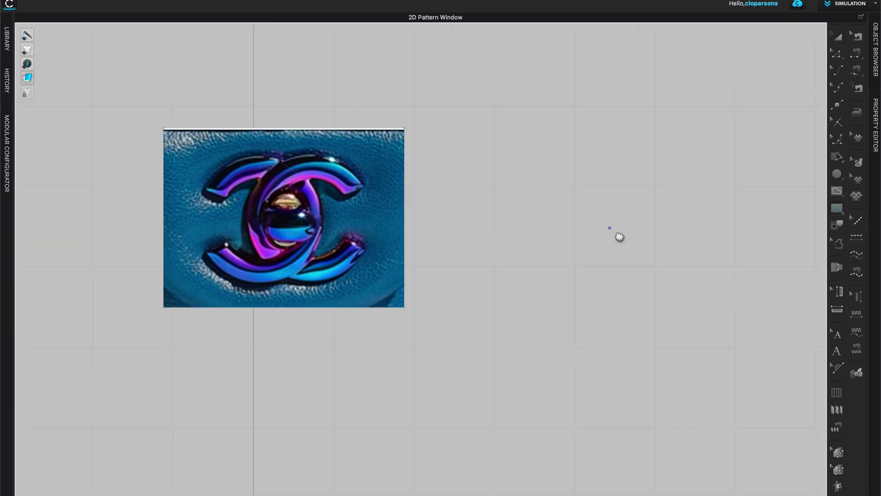
pyautogui.moveTo(611, 229); pyautogui.dragTo(702, 306, button='middle')
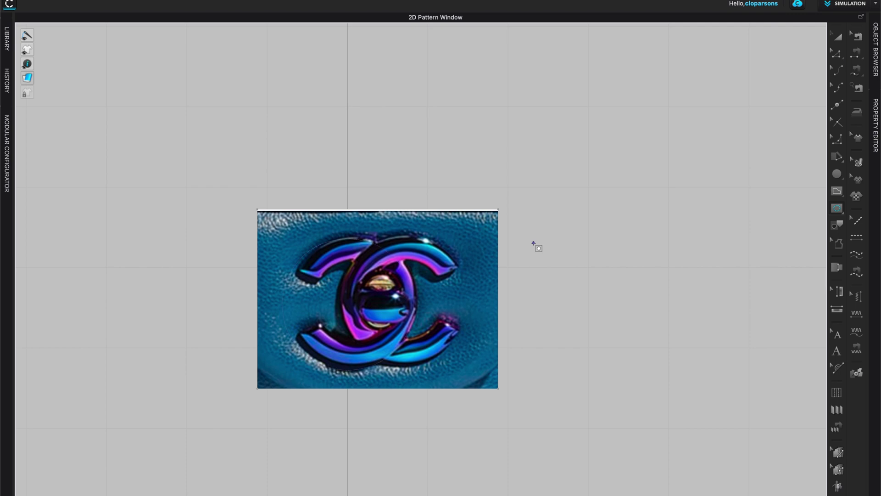
pyautogui.press('super+Tab')
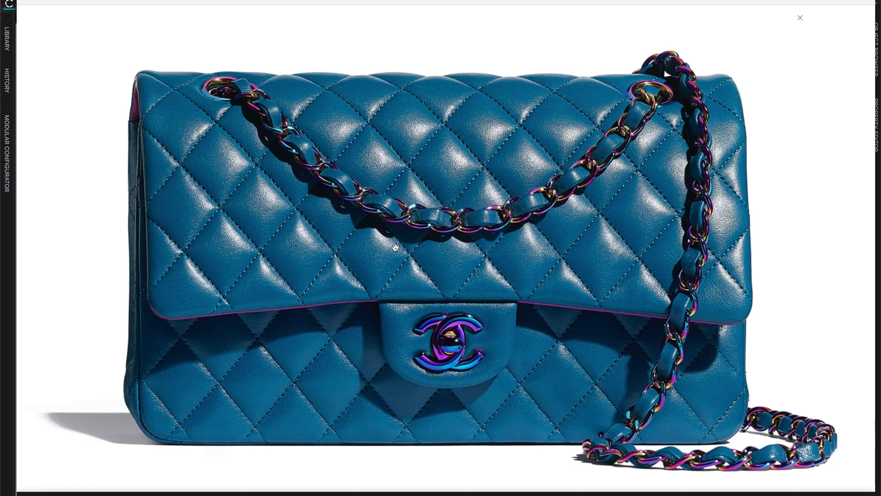
# Enlarge the white Classic Handbag variant image and screenshot its CC clasp.
pyautogui.click(802, 20)
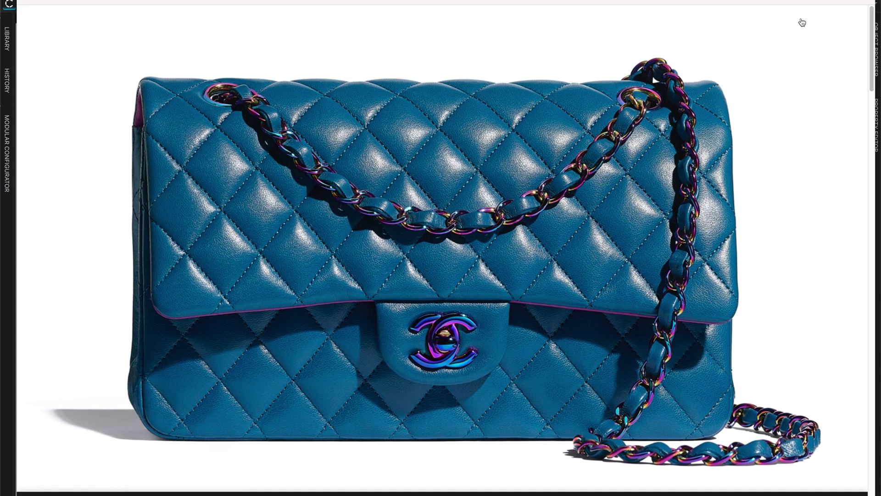
pyautogui.click(524, 320)
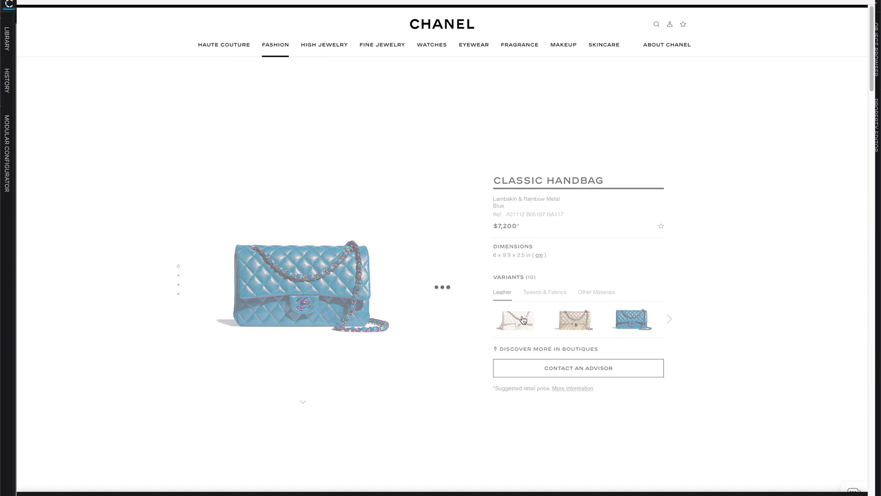
pyautogui.click(316, 288)
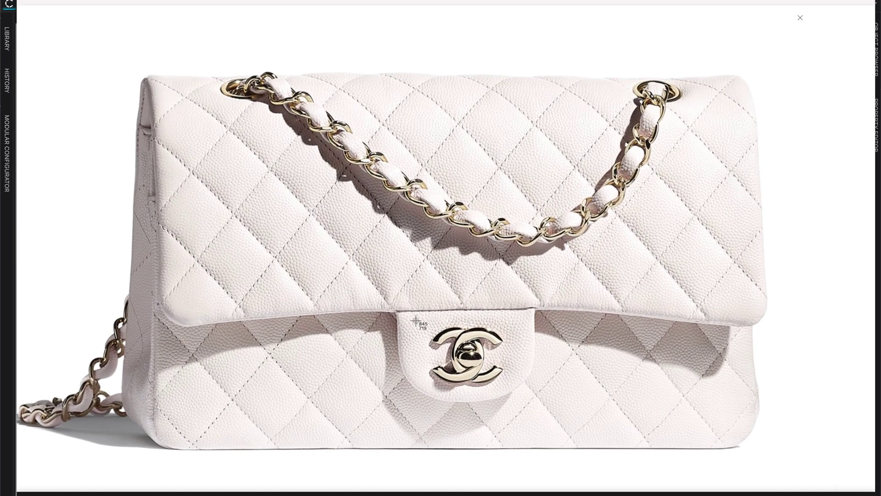
pyautogui.moveTo(413, 314); pyautogui.dragTo(528, 403)
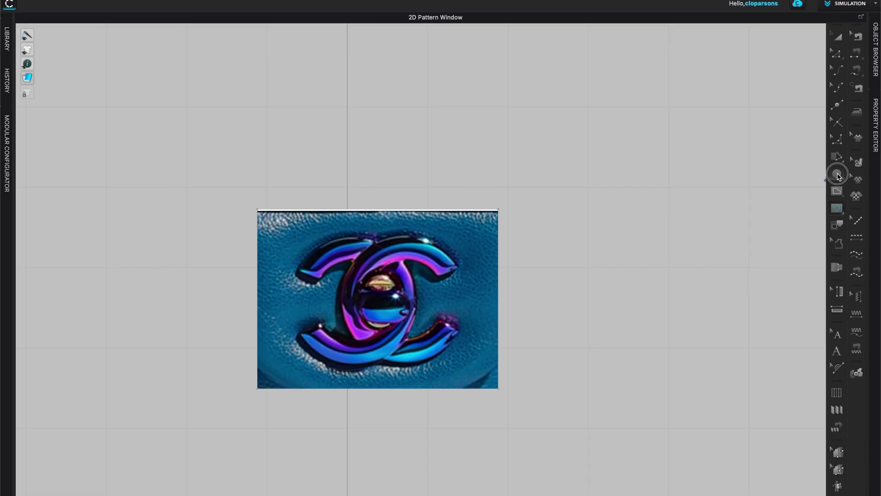
pyautogui.click(838, 175)
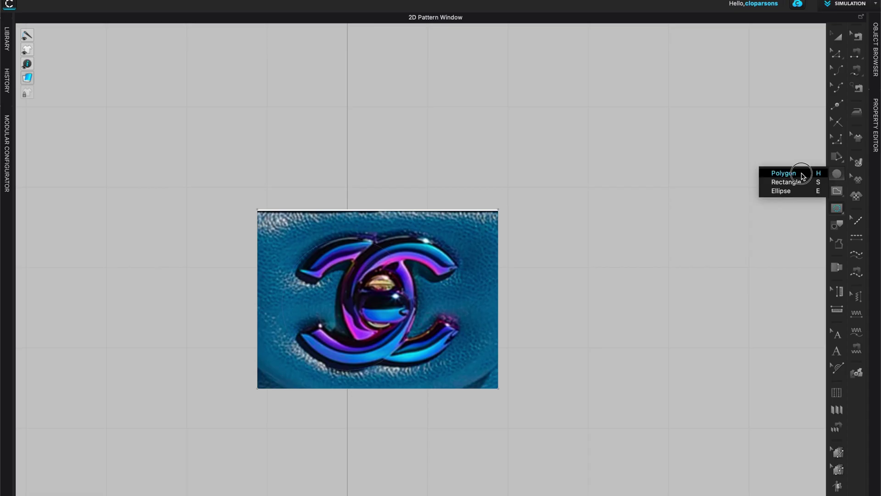
# Draw a second 3-inch square pattern and add the white bag's clasp screenshot as its graphic.
pyautogui.click(801, 182)
pyautogui.moveTo(699, 233); pyautogui.dragTo(537, 203, button='middle')
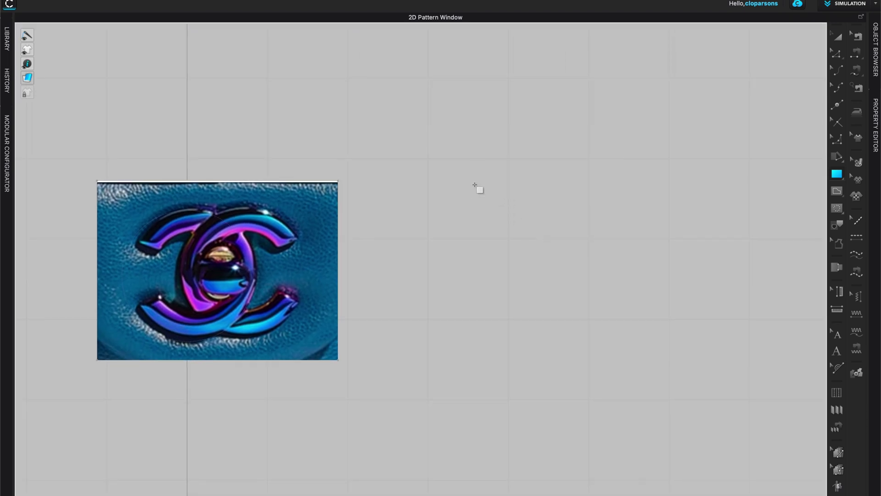
pyautogui.click(475, 186)
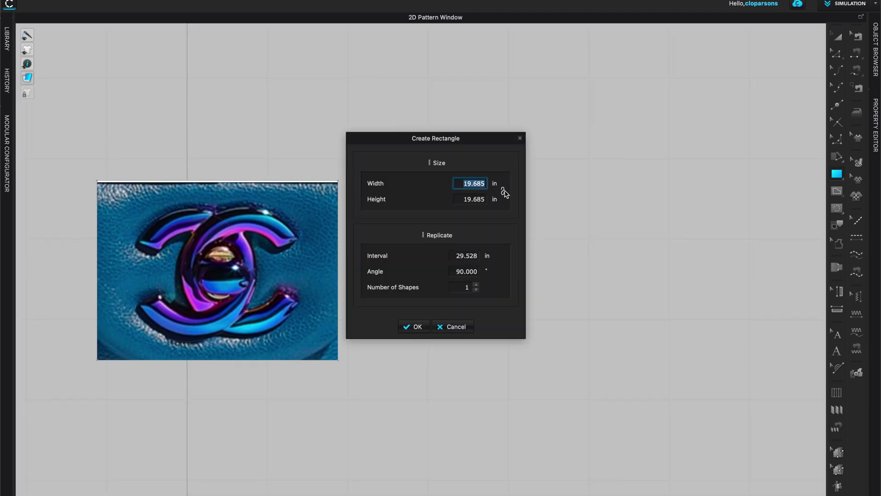
pyautogui.write('3')
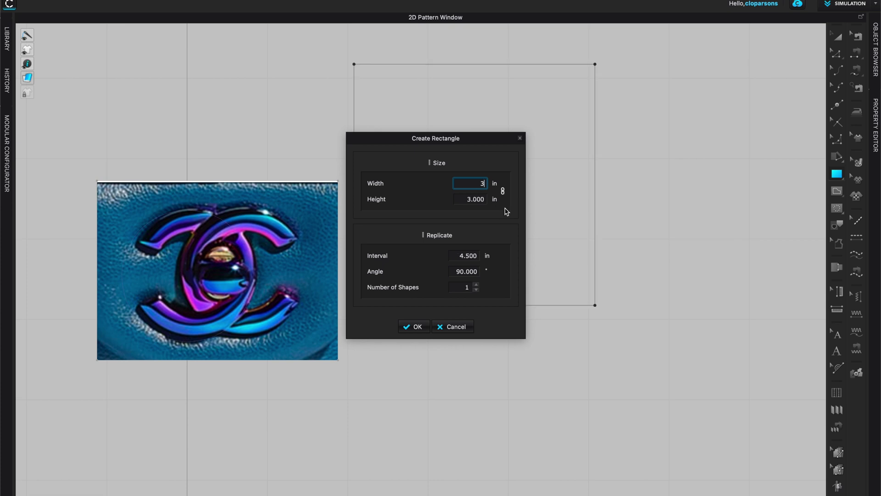
pyautogui.click(424, 329)
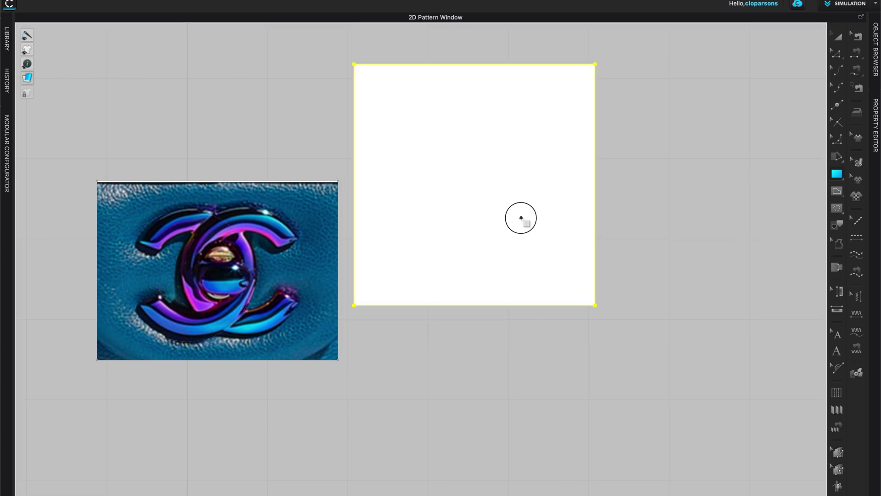
pyautogui.click(858, 199)
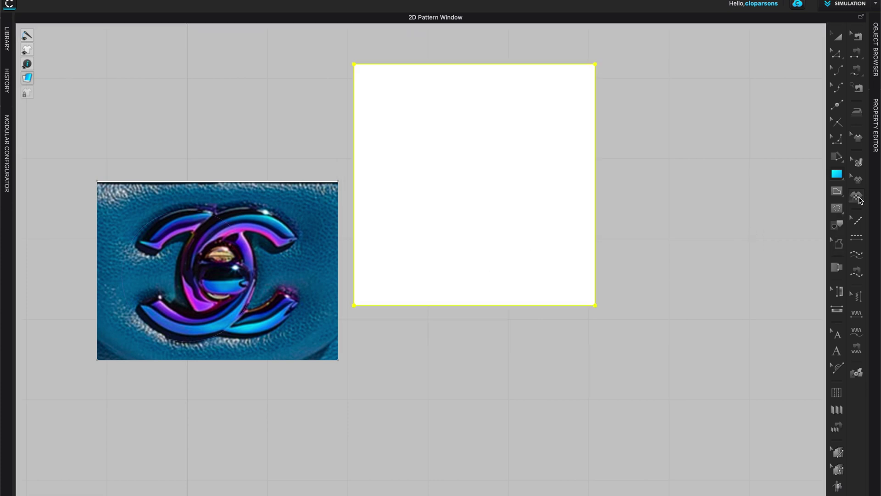
pyautogui.click(437, 174)
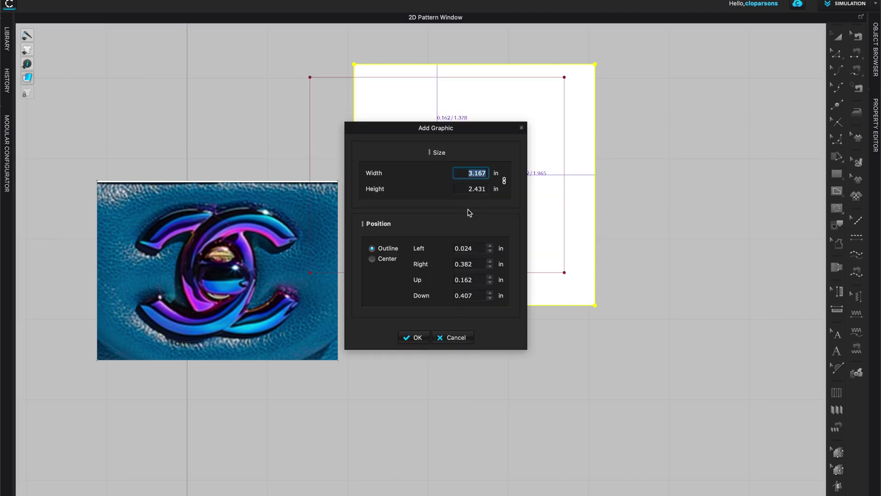
pyautogui.click(414, 338)
pyautogui.moveTo(464, 134); pyautogui.dragTo(521, 163)
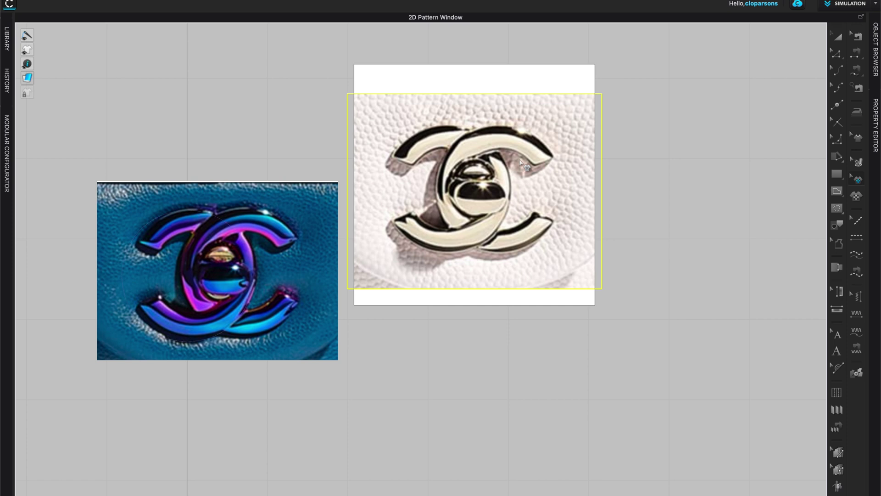
# Move the silver CC image right of the teal logo and lock it.
pyautogui.click(753, 81)
pyautogui.click(836, 37)
pyautogui.moveTo(366, 88); pyautogui.dragTo(662, 384)
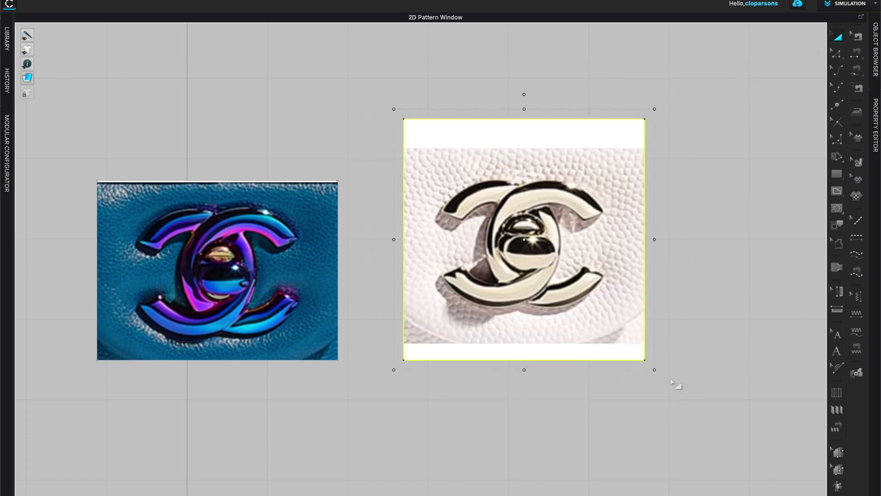
pyautogui.rightClick(602, 131)
pyautogui.click(630, 201)
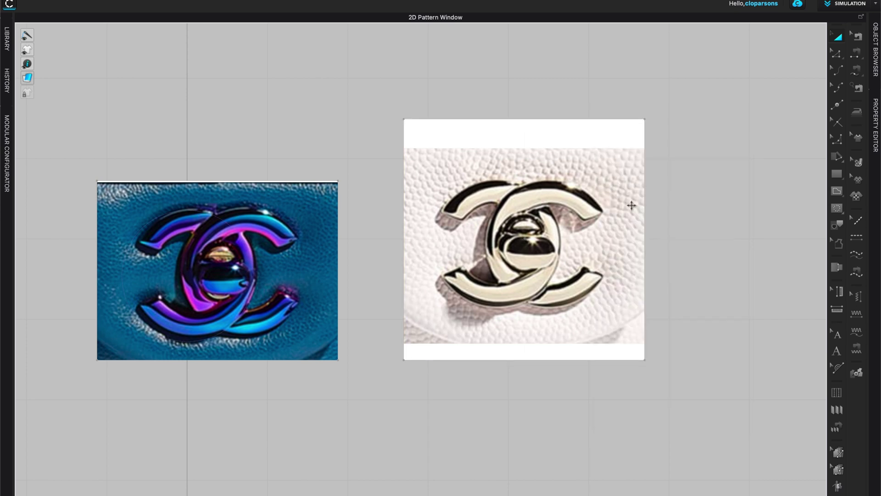
pyautogui.scroll(1, 279, 294)
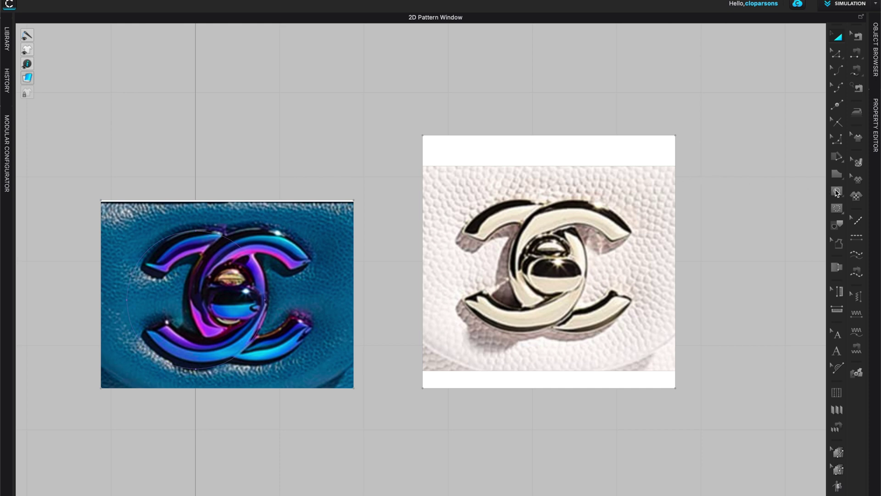
# Trace the CC outline with Internal Polygon/Line across the top of both C's.
pyautogui.click(836, 193)
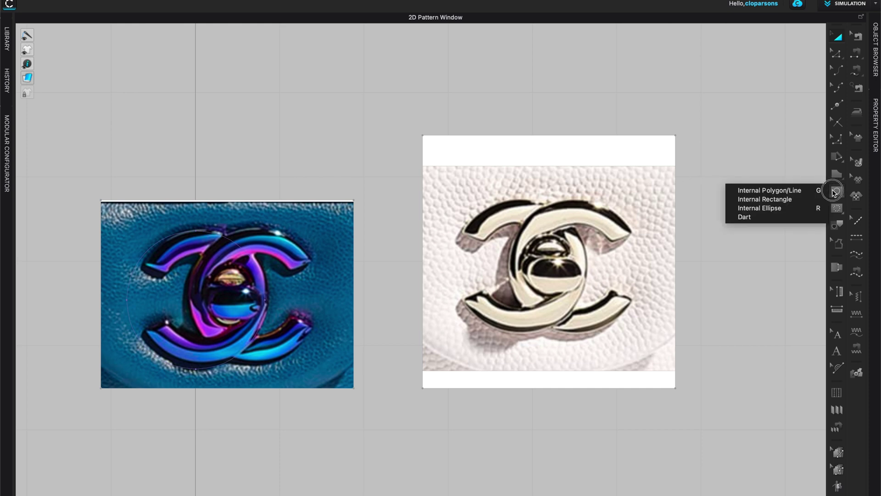
pyautogui.click(801, 191)
pyautogui.scroll(2, 698, 241)
pyautogui.moveTo(700, 243); pyautogui.dragTo(640, 244, button='middle')
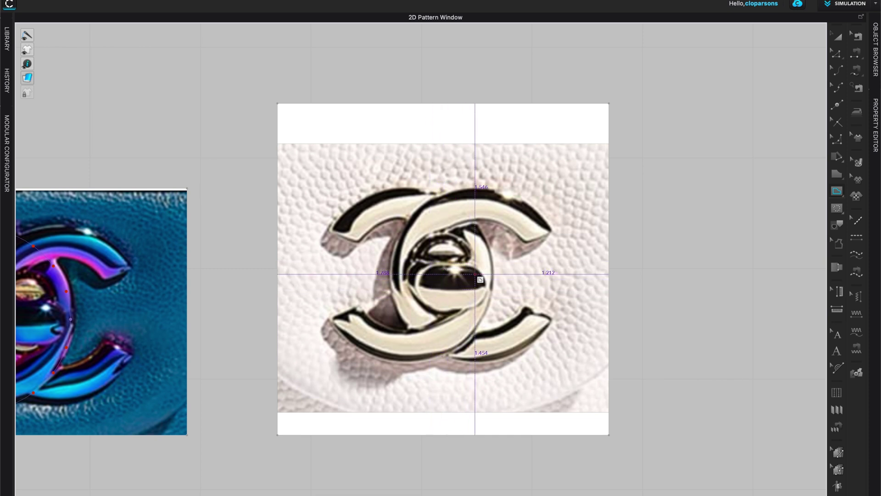
pyautogui.scroll(2, 468, 257)
pyautogui.moveTo(468, 257); pyautogui.dragTo(520, 243, button='middle')
pyautogui.click(331, 216)
pyautogui.click(277, 198)
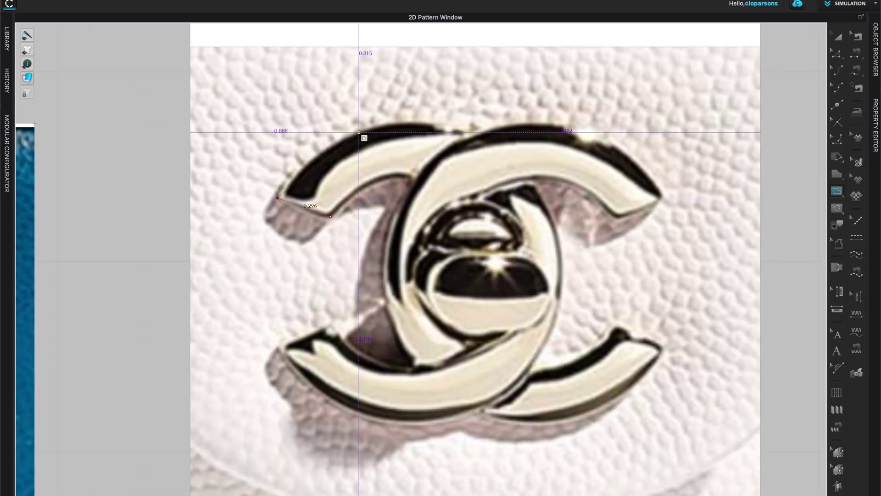
pyautogui.moveTo(357, 134); pyautogui.dragTo(405, 117)
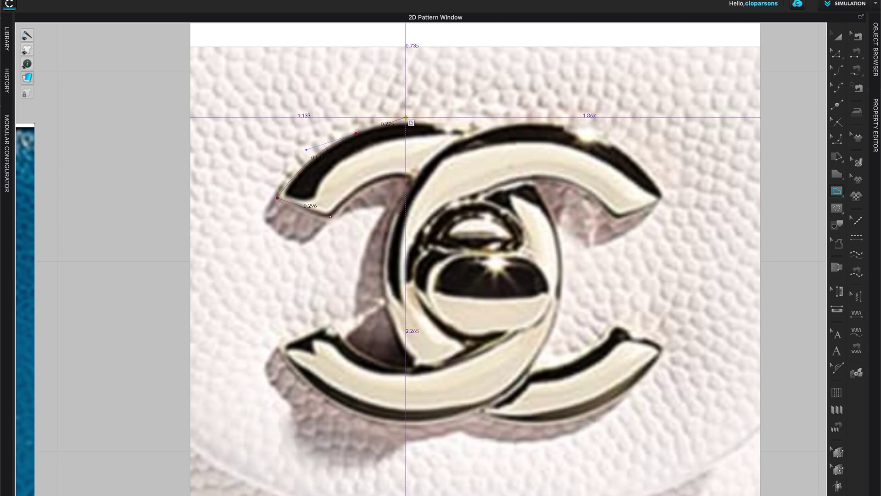
pyautogui.click(464, 133)
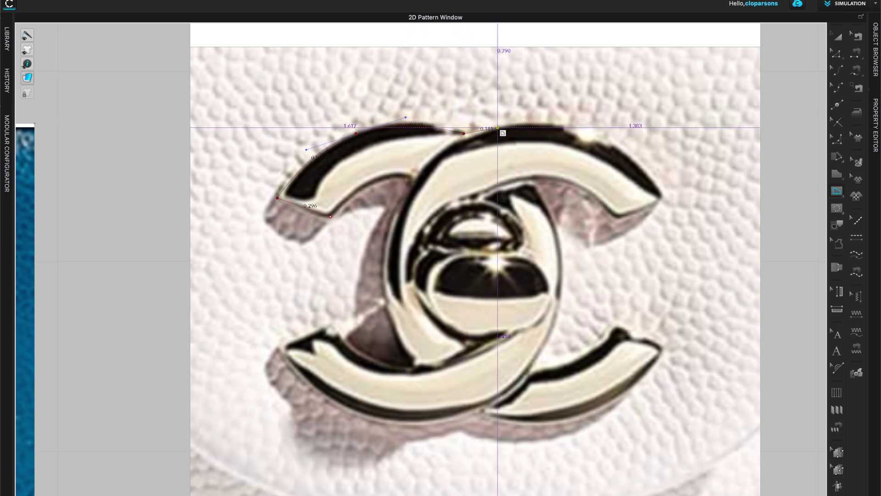
pyautogui.click(582, 133)
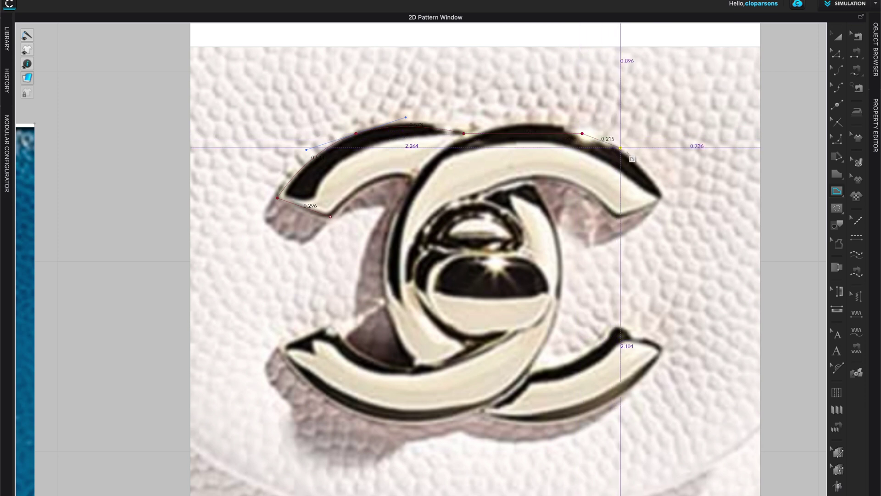
pyautogui.click(660, 197)
# Continue the outline down the right C's inner edge and lower arm.
pyautogui.click(621, 217)
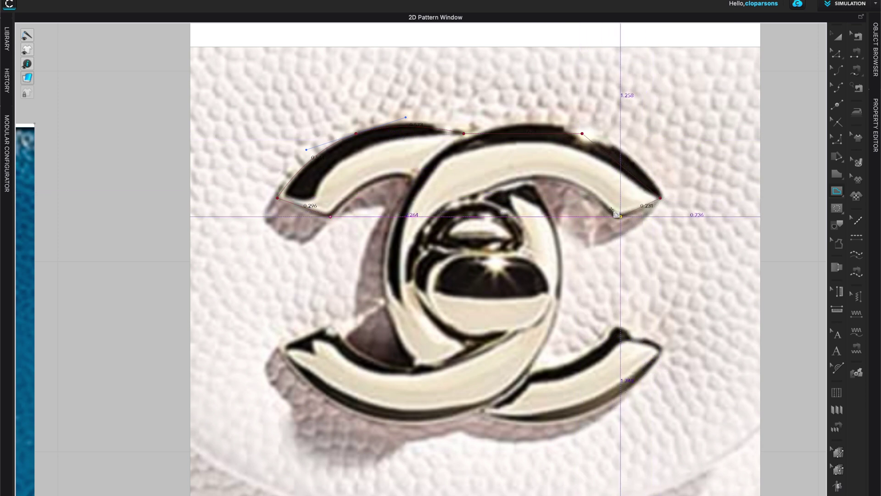
pyautogui.click(568, 181)
pyautogui.click(532, 179)
pyautogui.keyDown('ctrl'); pyautogui.click(560, 284); pyautogui.keyUp('ctrl')
pyautogui.moveTo(552, 348); pyautogui.dragTo(556, 306)
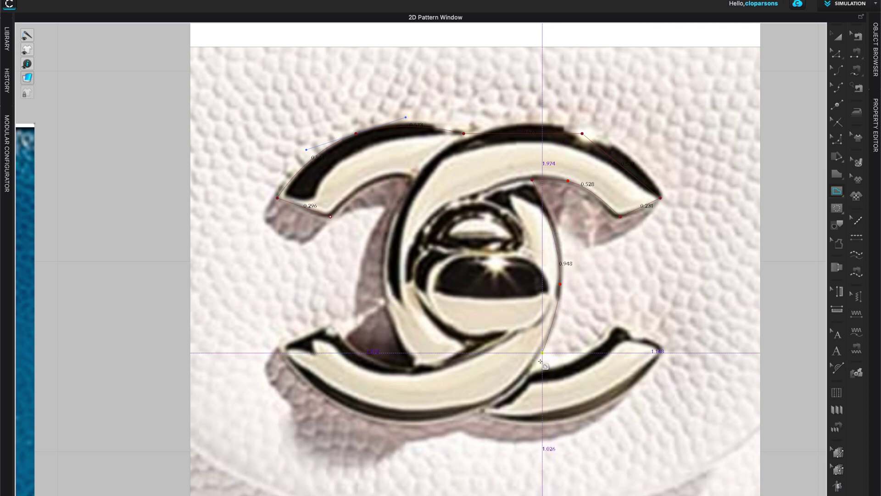
pyautogui.click(532, 369)
pyautogui.click(613, 335)
pyautogui.moveTo(614, 336); pyautogui.dragTo(643, 295)
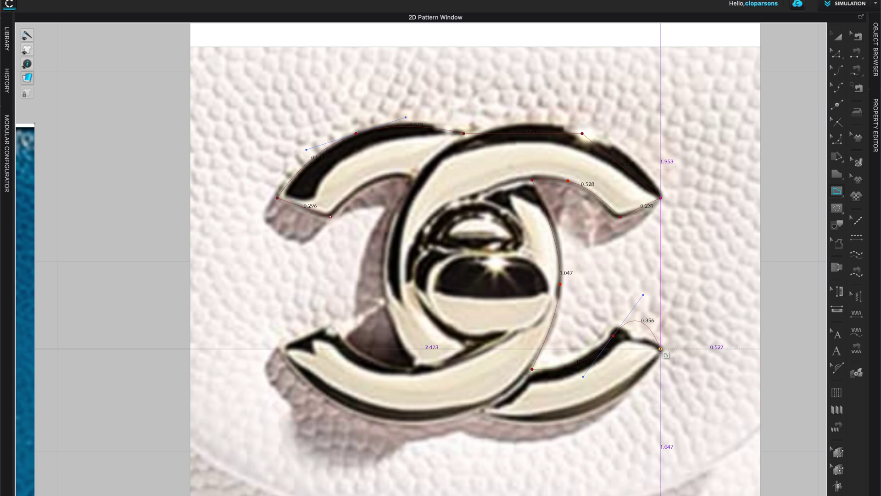
pyautogui.click(661, 349)
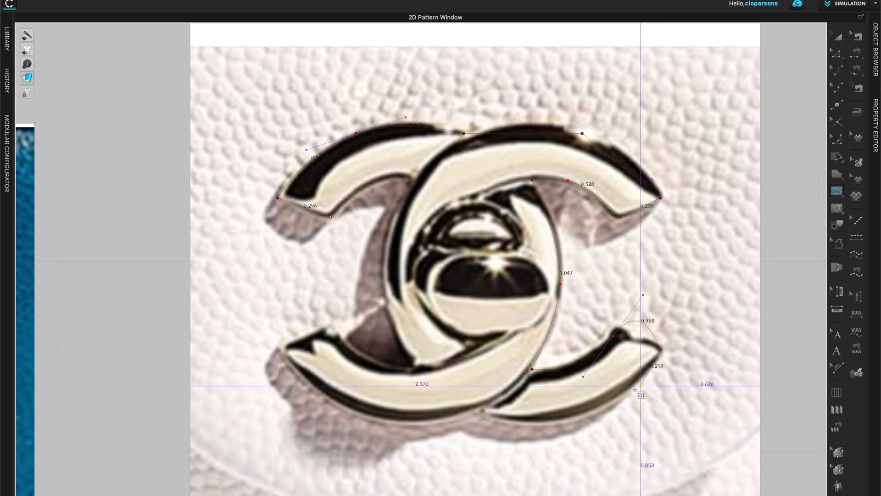
# Trace along the bottom and the left C's inner edge, closing the outline.
pyautogui.click(571, 416)
pyautogui.click(483, 409)
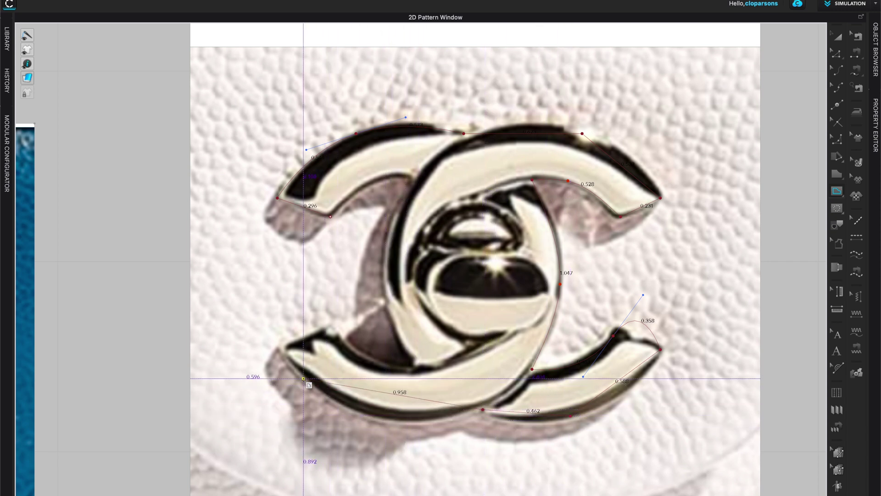
pyautogui.click(380, 416)
pyautogui.click(280, 349)
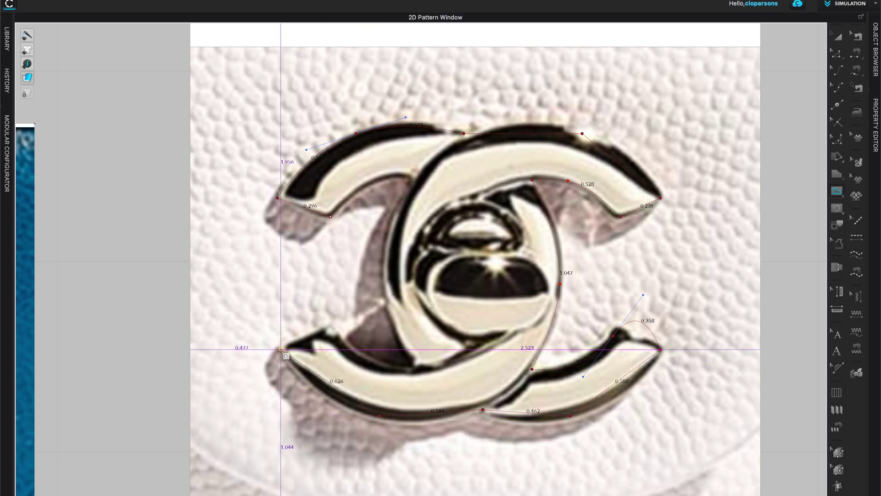
pyautogui.click(325, 329)
pyautogui.moveTo(413, 369); pyautogui.dragTo(490, 369)
pyautogui.moveTo(383, 282); pyautogui.dragTo(382, 252)
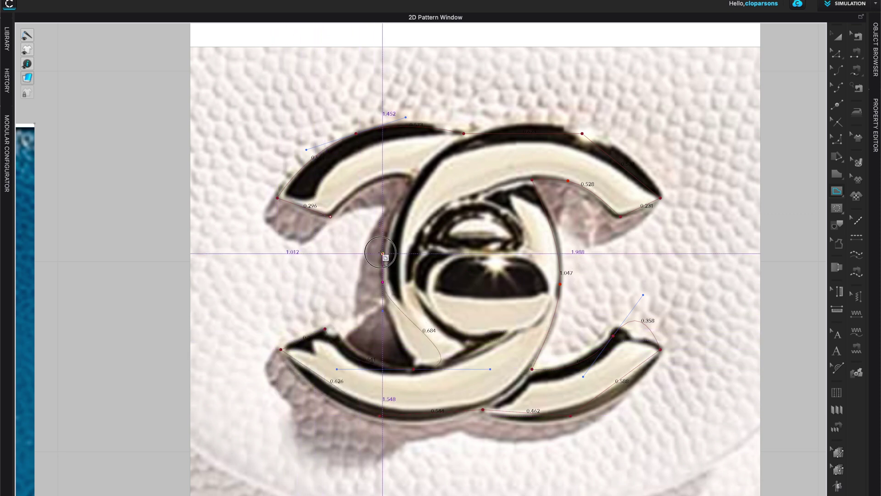
pyautogui.click(413, 179)
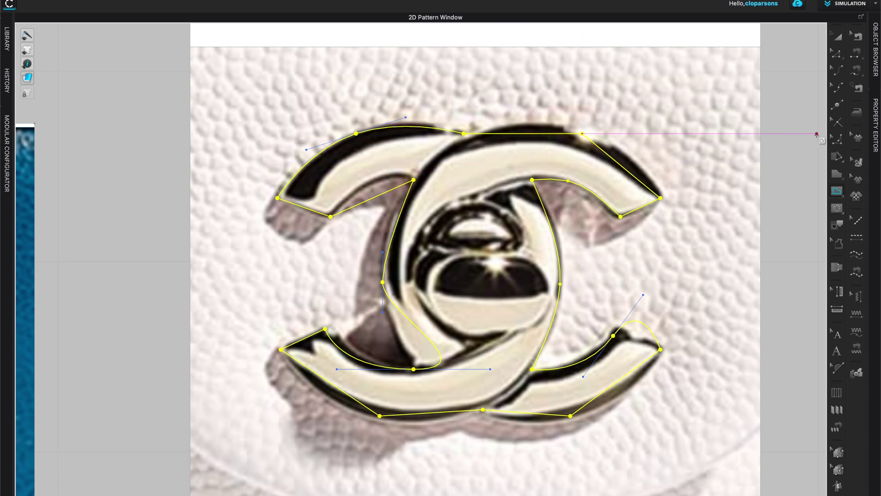
# Arch the top edges into curves and reshape the right C's lower-arm curve.
pyautogui.click(839, 72)
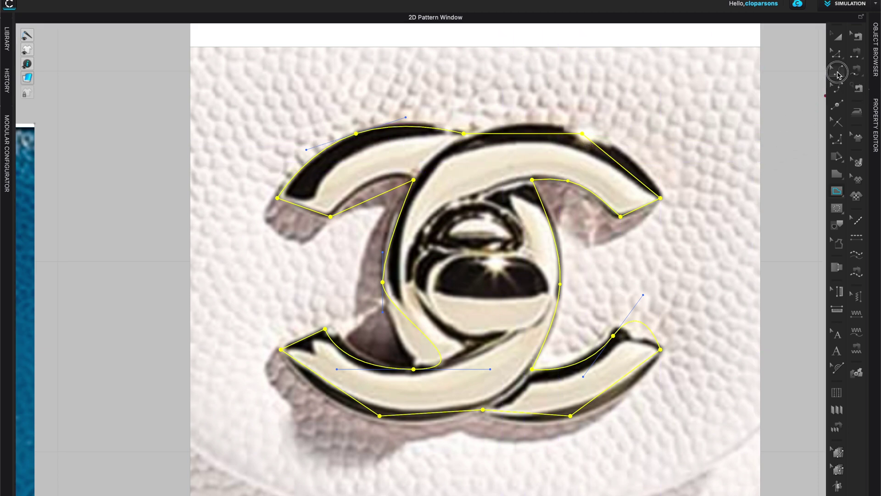
pyautogui.moveTo(531, 134); pyautogui.dragTo(531, 123)
pyautogui.moveTo(617, 163); pyautogui.dragTo(616, 154)
pyautogui.click(841, 88)
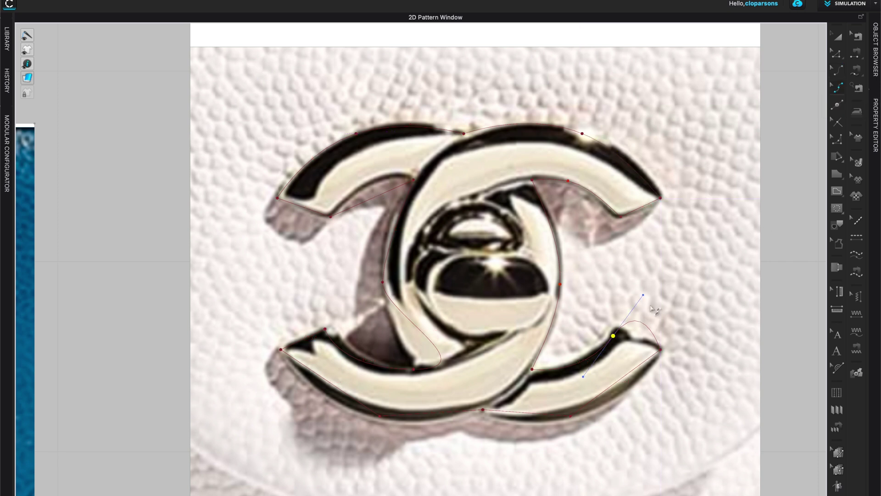
pyautogui.moveTo(643, 296); pyautogui.dragTo(613, 335)
# Refine the curves along the left C's inner edge and the bottom edges.
pyautogui.click(413, 368)
pyautogui.moveTo(491, 369); pyautogui.dragTo(427, 373)
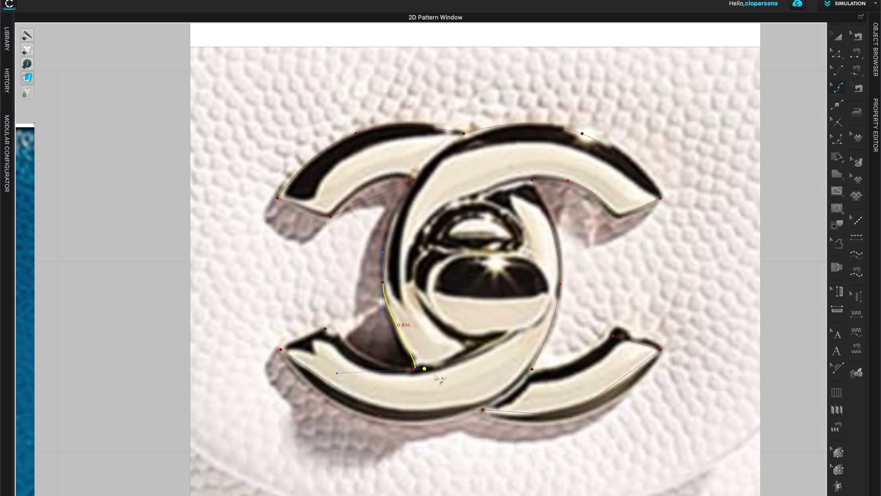
pyautogui.moveTo(383, 314); pyautogui.dragTo(378, 338)
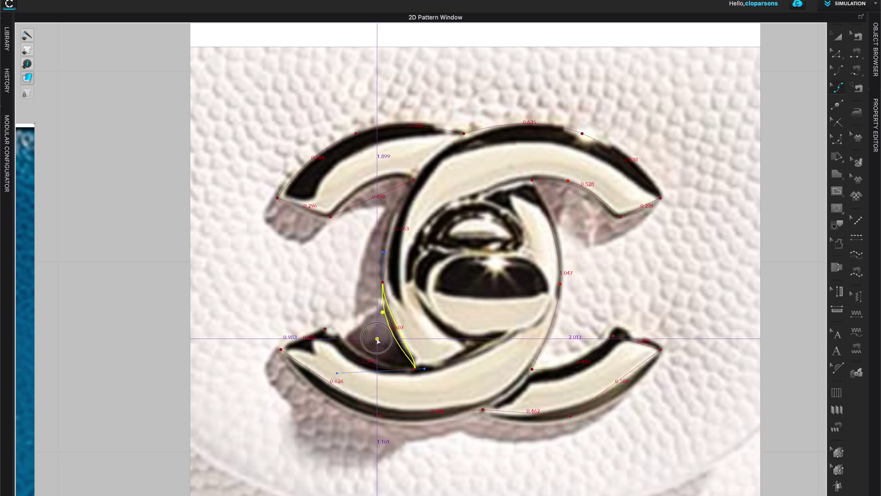
pyautogui.click(376, 219)
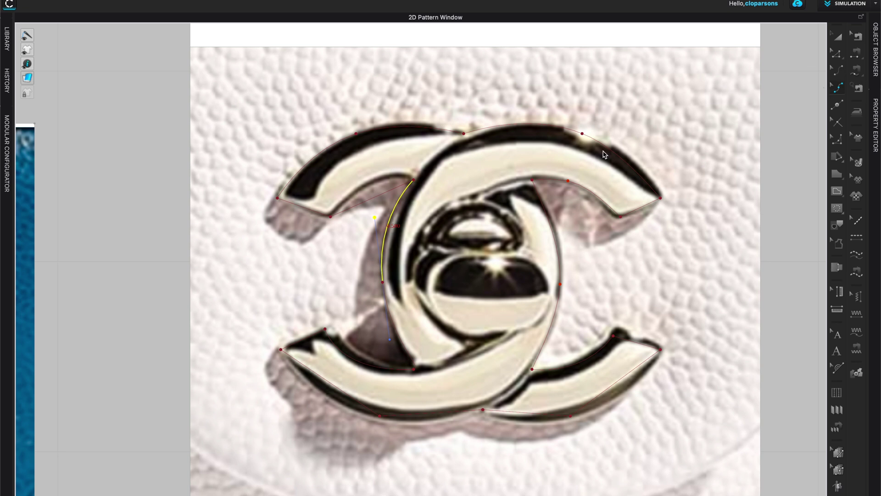
pyautogui.moveTo(374, 208); pyautogui.dragTo(377, 184)
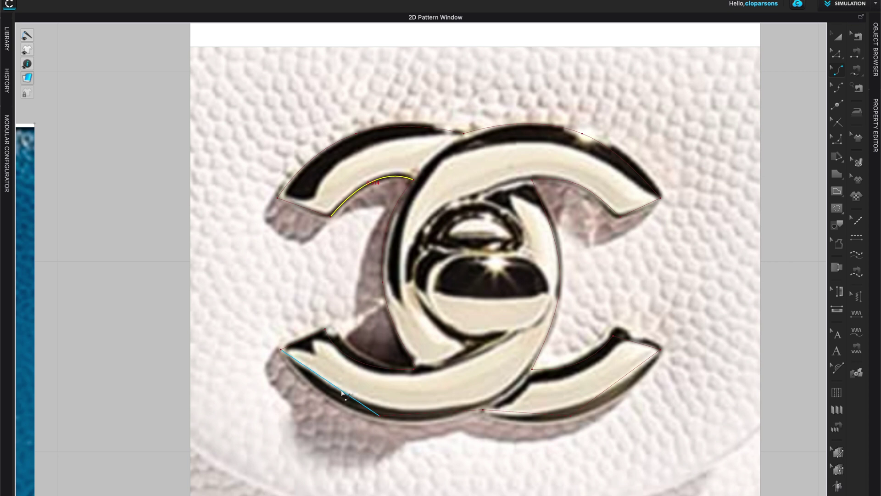
pyautogui.moveTo(331, 401); pyautogui.dragTo(386, 412)
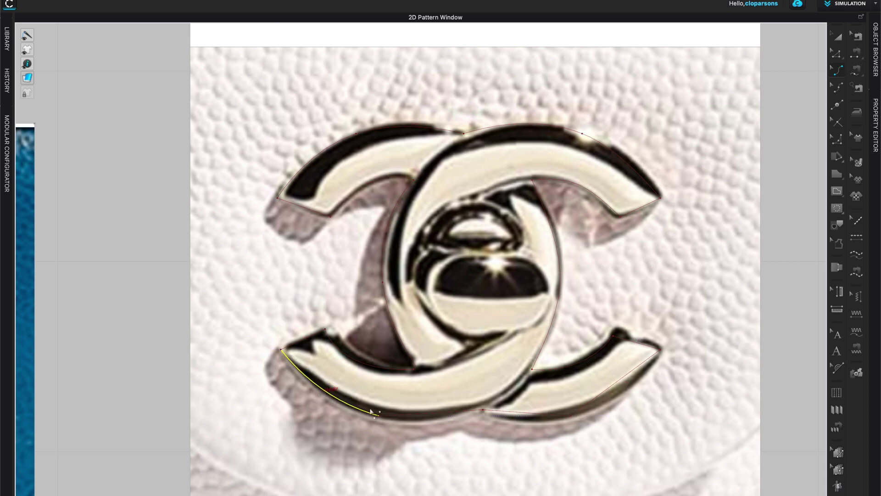
pyautogui.moveTo(431, 415); pyautogui.dragTo(427, 421)
pyautogui.moveTo(595, 397); pyautogui.dragTo(584, 402)
pyautogui.moveTo(535, 415); pyautogui.dragTo(531, 418)
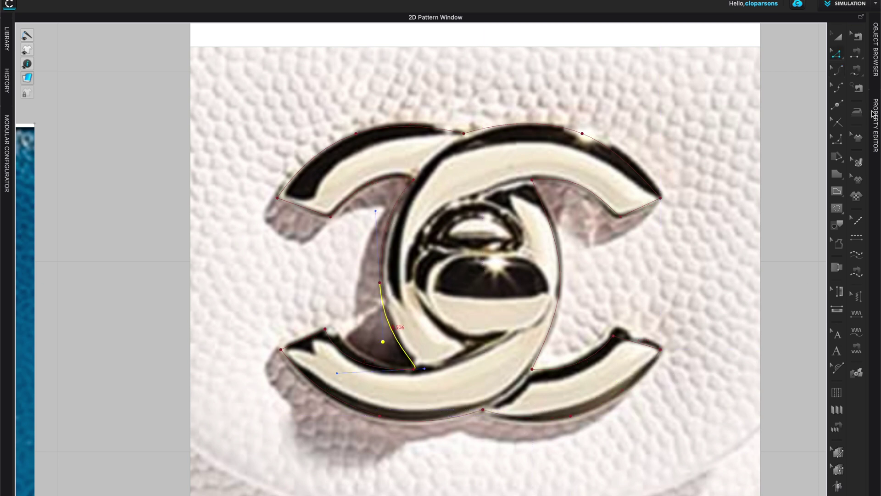
# Bring the whole traced CC pattern into view and open its context menu.
pyautogui.click(838, 45)
pyautogui.scroll(-5, 735, 208)
pyautogui.moveTo(750, 234); pyautogui.dragTo(569, 244, button='middle')
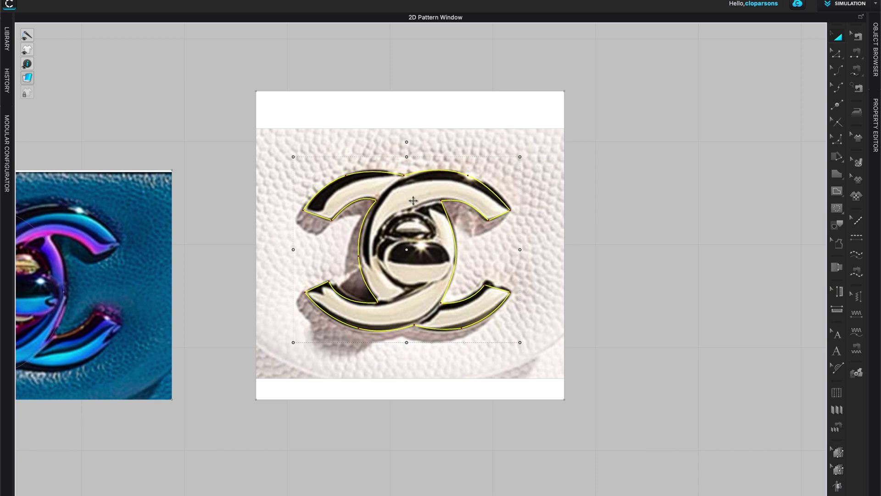
pyautogui.rightClick(417, 198)
pyautogui.click(450, 257)
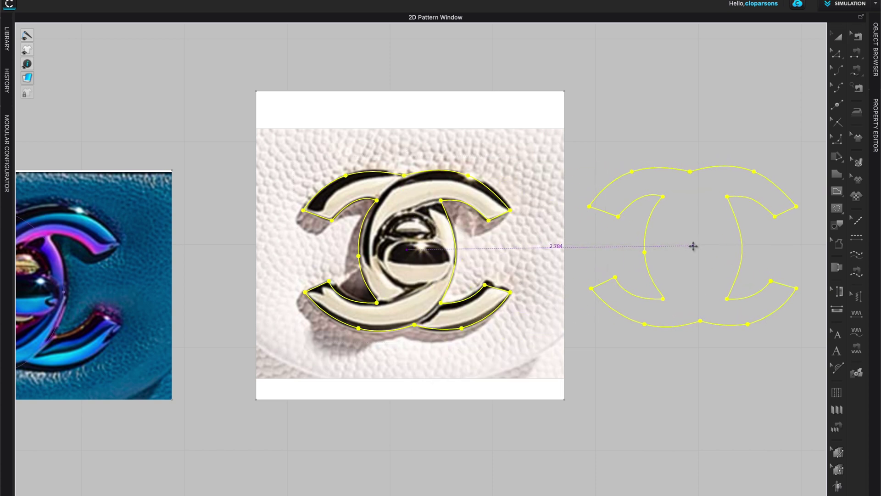
pyautogui.click(701, 239)
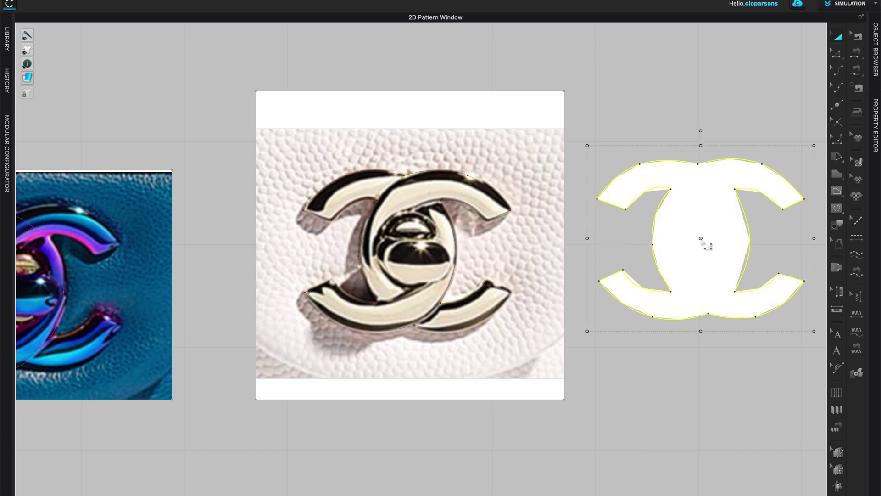
pyautogui.moveTo(731, 255); pyautogui.dragTo(626, 270, button='middle')
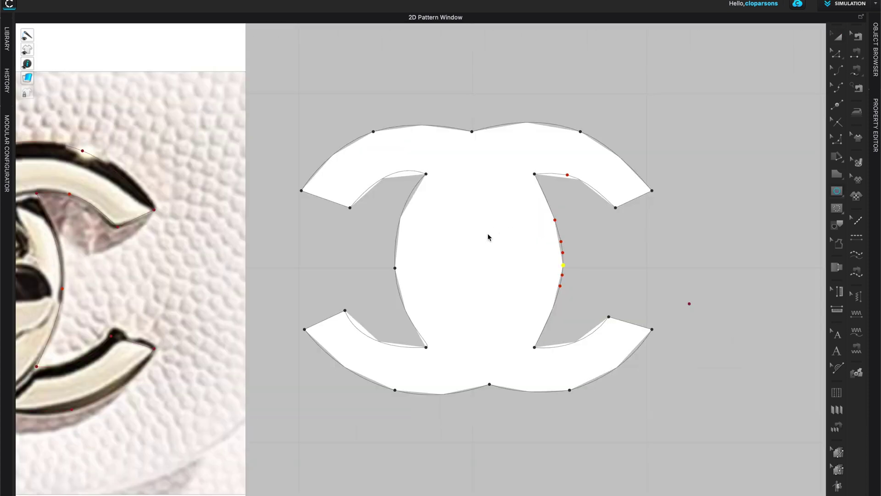
pyautogui.scroll(-3, 293, 291)
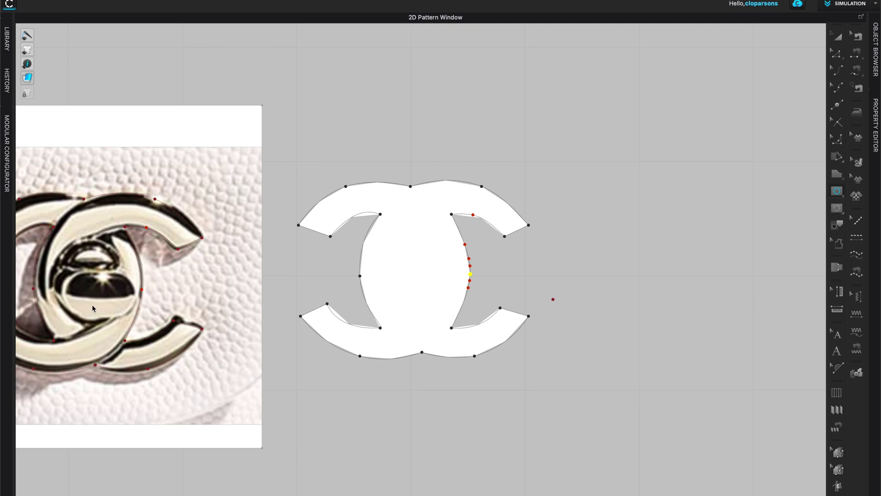
pyautogui.scroll(2, 555, 301)
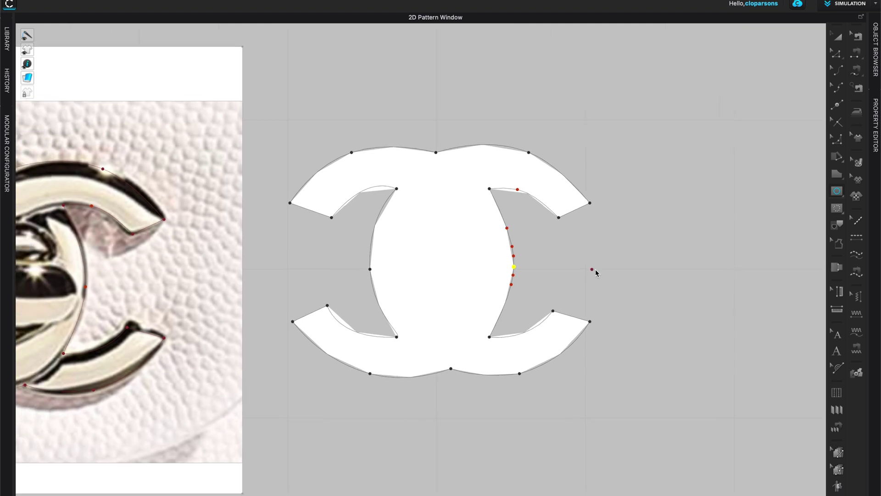
# Draw a small circle in the middle of the CC logo piece.
pyautogui.click(458, 271)
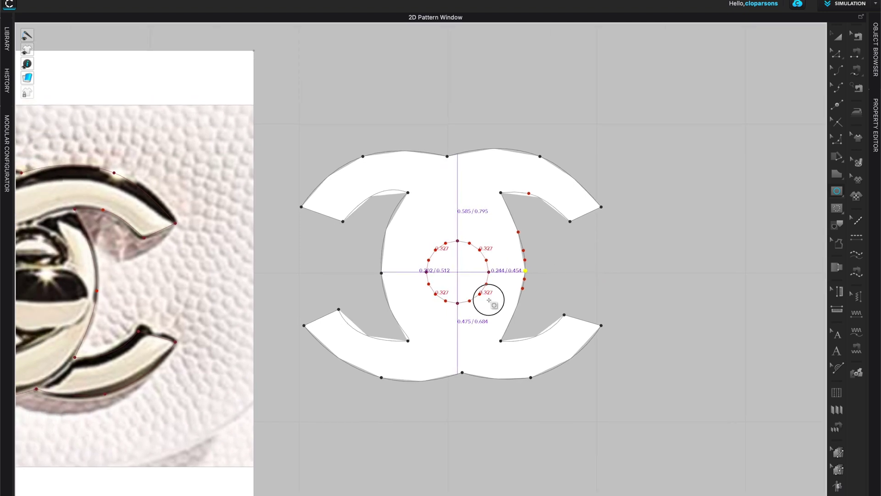
pyautogui.click(489, 300)
pyautogui.moveTo(459, 250); pyautogui.dragTo(452, 240)
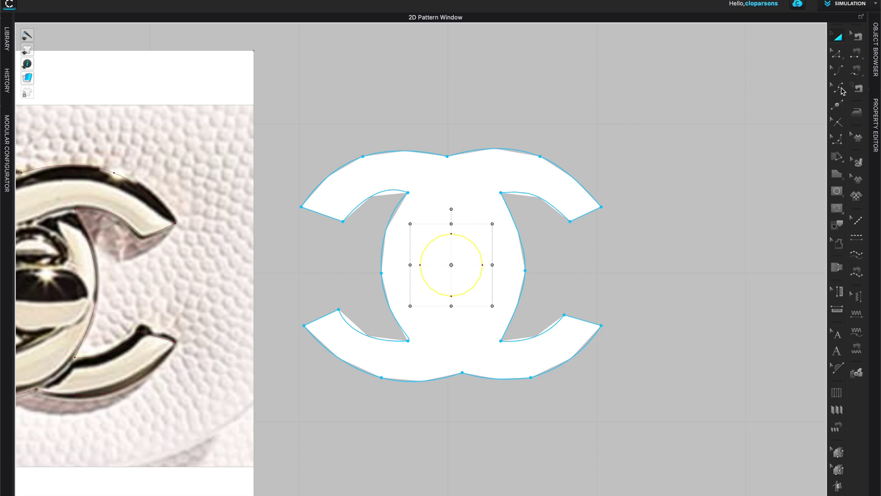
# Snap the logo's top and bottom centre points onto the centre line.
pyautogui.click(838, 54)
pyautogui.click(447, 156)
pyautogui.moveTo(448, 159); pyautogui.dragTo(452, 161)
pyautogui.moveTo(462, 373); pyautogui.dragTo(452, 373)
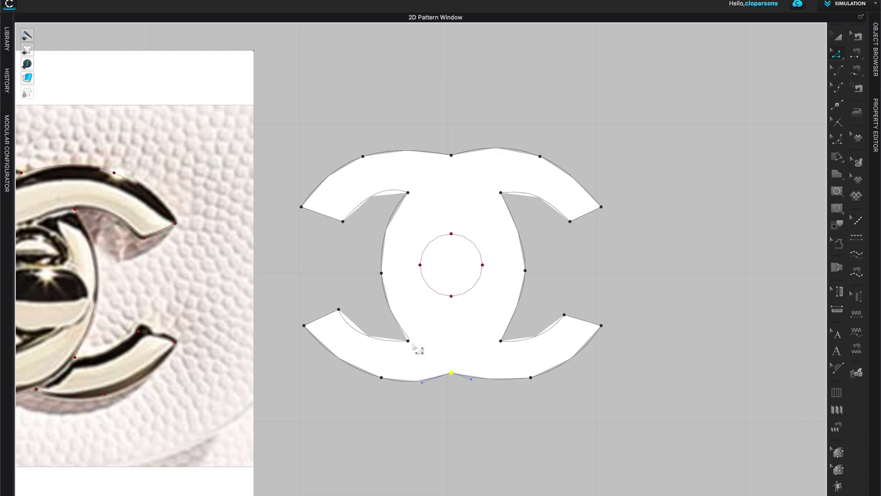
pyautogui.moveTo(409, 341); pyautogui.dragTo(403, 341)
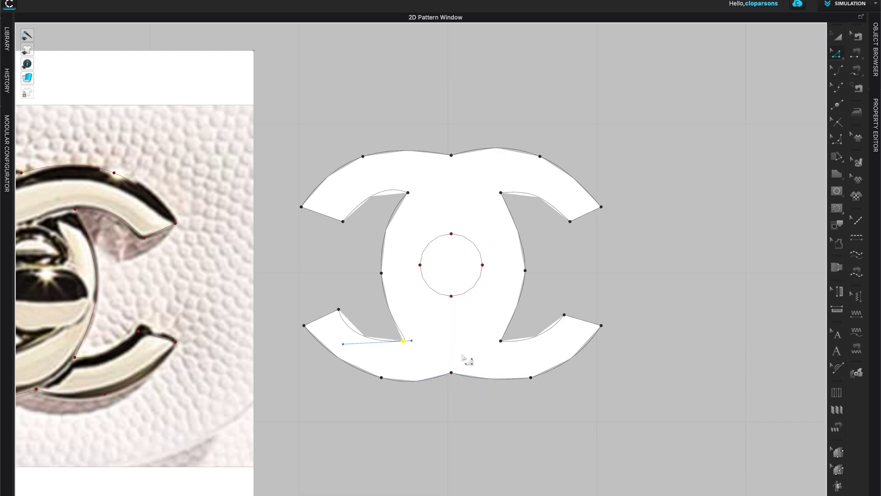
pyautogui.click(451, 234)
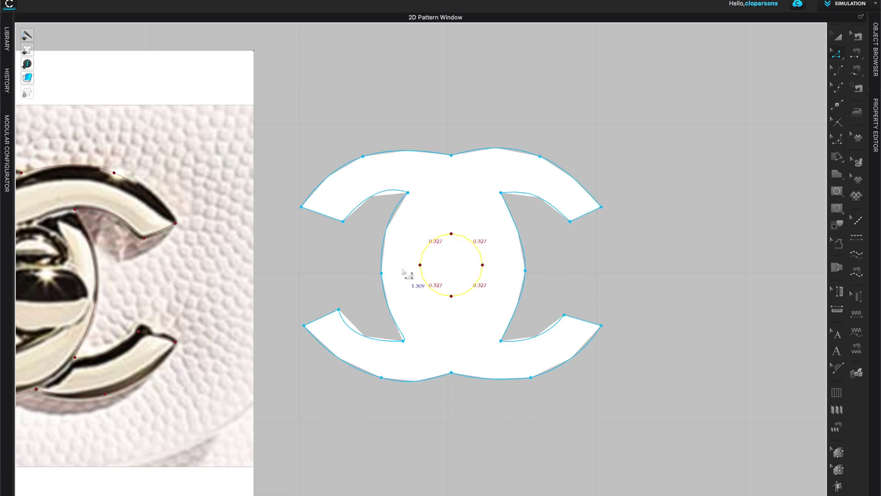
pyautogui.rightClick(434, 292)
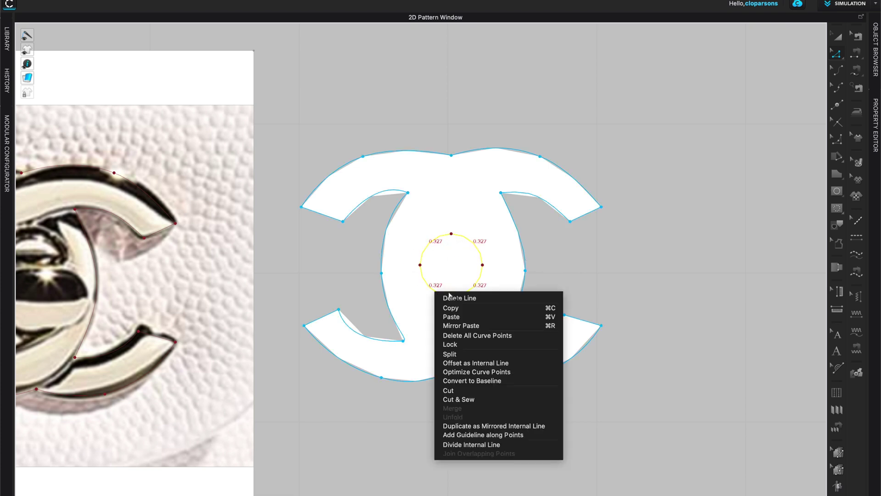
# Cut the circle out as a hole and move the circle piece onto the silver clasp's centre.
pyautogui.click(449, 390)
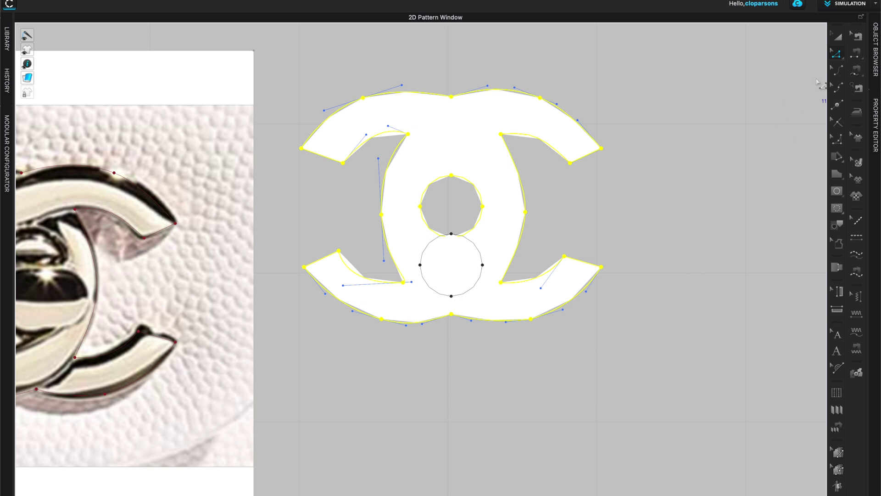
pyautogui.click(838, 36)
pyautogui.moveTo(462, 261); pyautogui.dragTo(656, 209)
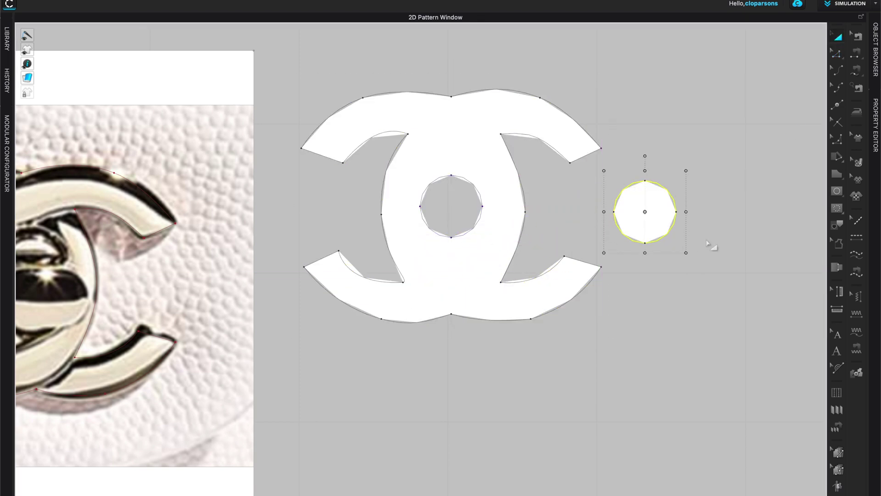
pyautogui.moveTo(642, 193); pyautogui.dragTo(698, 194, button='middle')
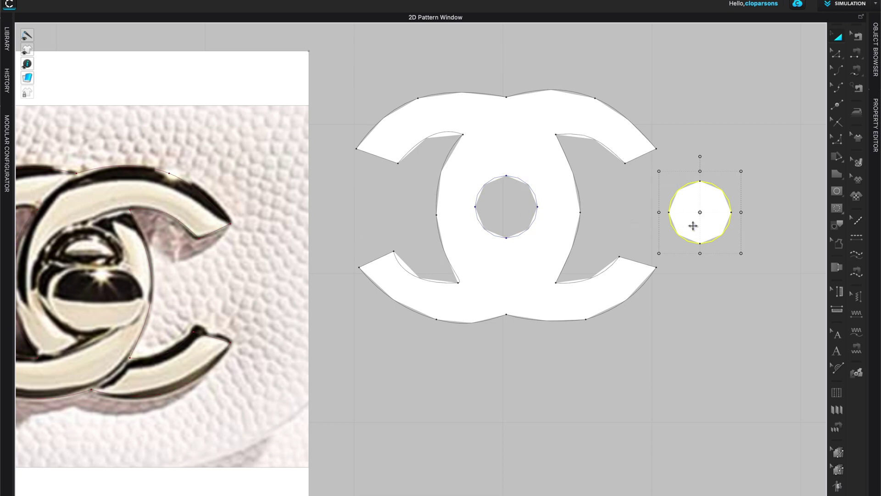
pyautogui.moveTo(717, 201); pyautogui.dragTo(144, 299)
pyautogui.moveTo(211, 308); pyautogui.dragTo(427, 311, button='middle')
pyautogui.scroll(3, 429, 316)
pyautogui.scroll(2, 426, 310)
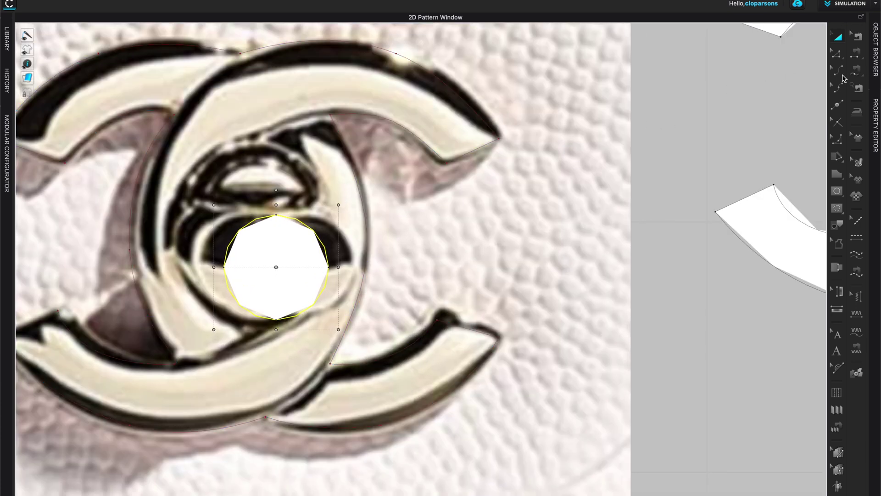
# Stretch the circle wider and slightly taller, bulging its lower-right edge into an oval.
pyautogui.click(837, 54)
pyautogui.moveTo(340, 276); pyautogui.dragTo(333, 268)
pyautogui.press('a')
pyautogui.moveTo(341, 268); pyautogui.dragTo(363, 269)
pyautogui.moveTo(218, 269); pyautogui.dragTo(182, 265)
pyautogui.moveTo(272, 206); pyautogui.dragTo(273, 204)
pyautogui.press('z')
pyautogui.press('c')
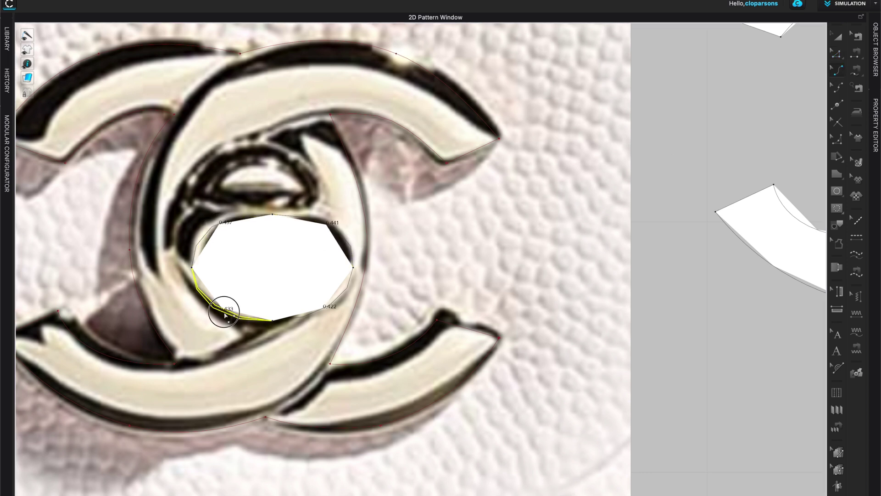
pyautogui.moveTo(328, 307); pyautogui.dragTo(336, 309)
# Move the oval beside the CC logo piece and marquee-select both pieces.
pyautogui.scroll(-3, 550, 254)
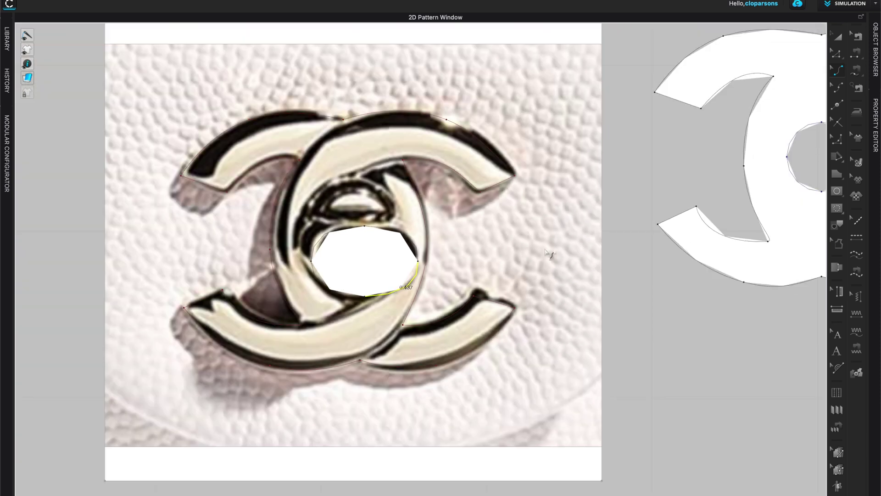
pyautogui.scroll(-3, 556, 247)
pyautogui.moveTo(192, 269); pyautogui.dragTo(680, 214)
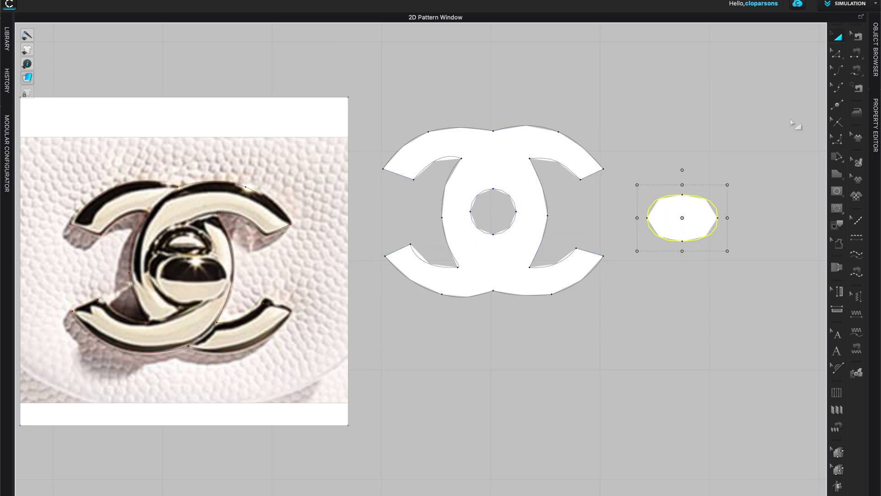
pyautogui.moveTo(385, 101); pyautogui.dragTo(773, 341)
# Set FABRIC 1's Add'l Thickness - Rendering to 2 in the Property Editor.
pyautogui.click(877, 47)
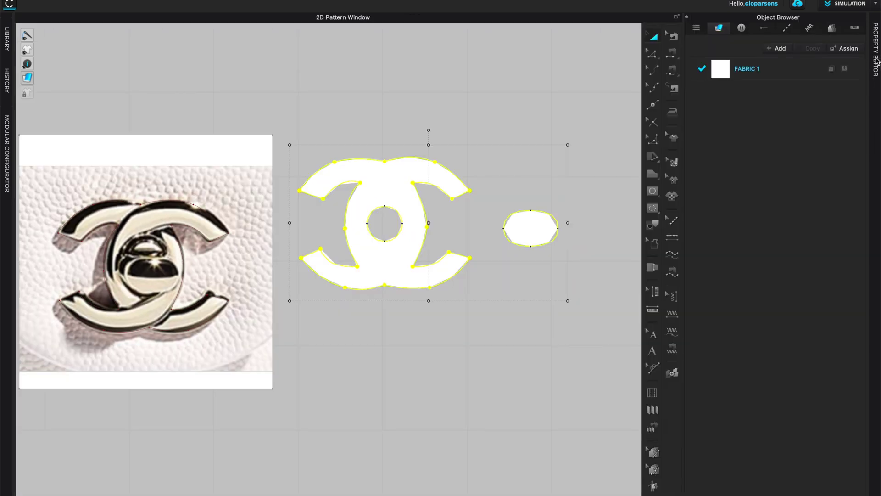
pyautogui.click(804, 70)
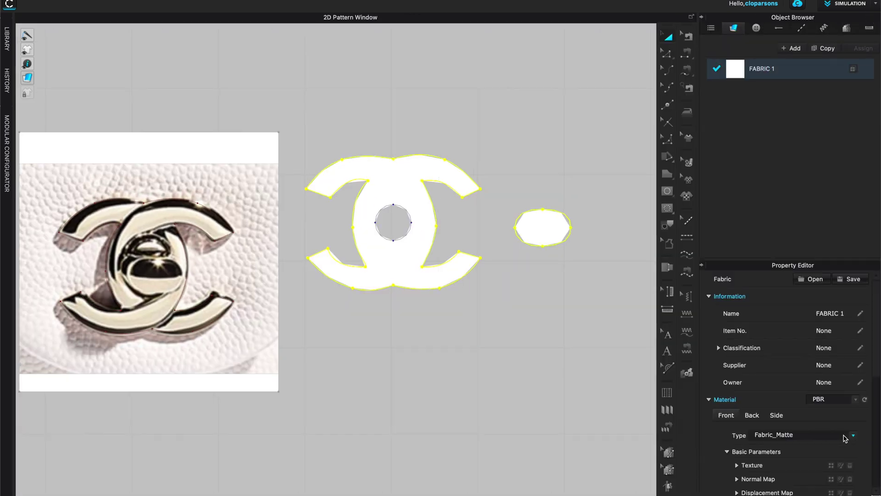
pyautogui.click(853, 435)
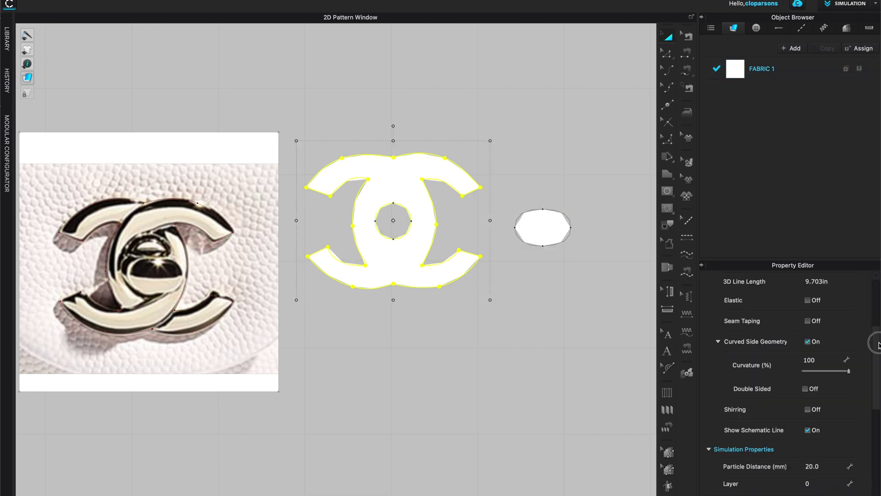
pyautogui.moveTo(880, 342); pyautogui.dragTo(876, 381)
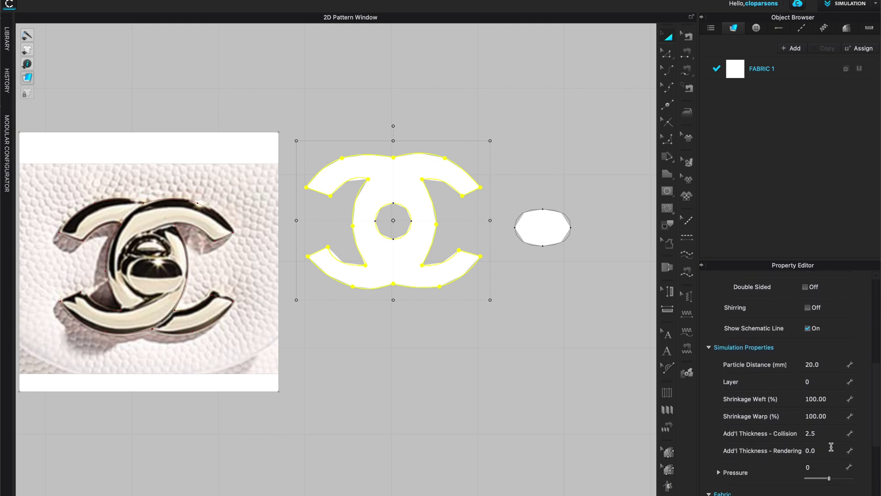
pyautogui.click(829, 449)
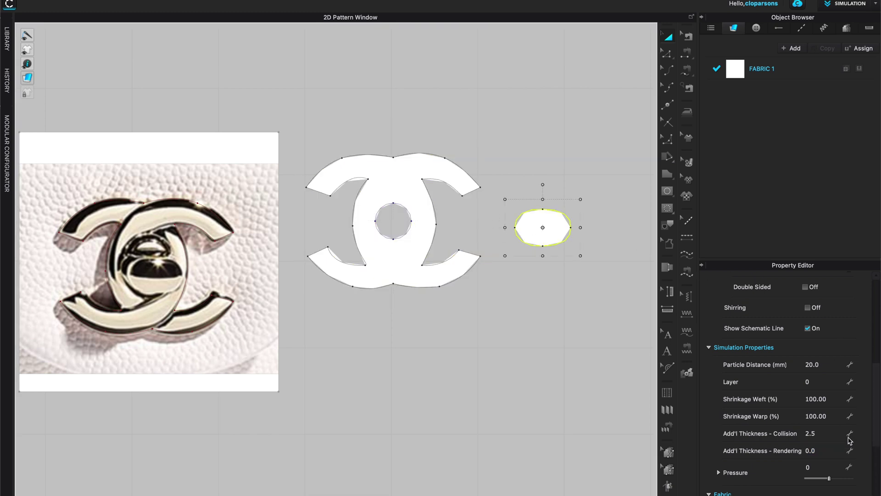
pyautogui.click(832, 452)
pyautogui.write('2')
pyautogui.press('Return')
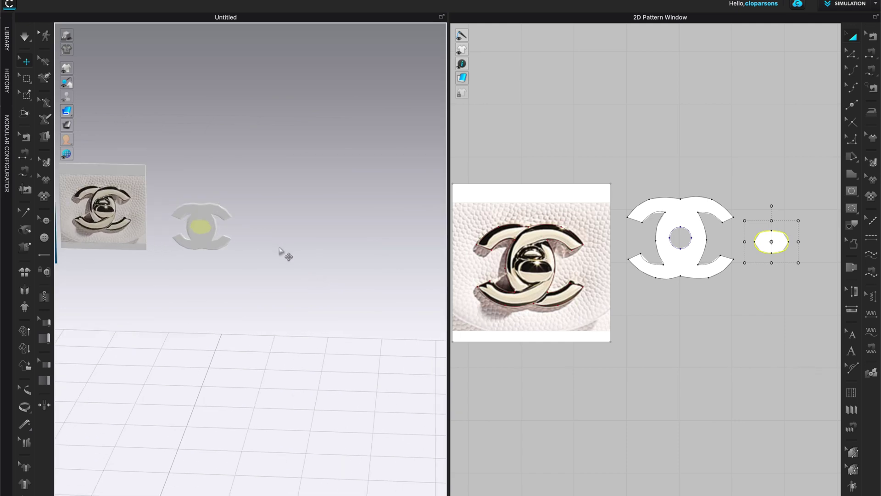
# Select the small oval piece and confirm its rendering thickness at 5.0.
pyautogui.scroll(1, 278, 247)
pyautogui.moveTo(72, 114)
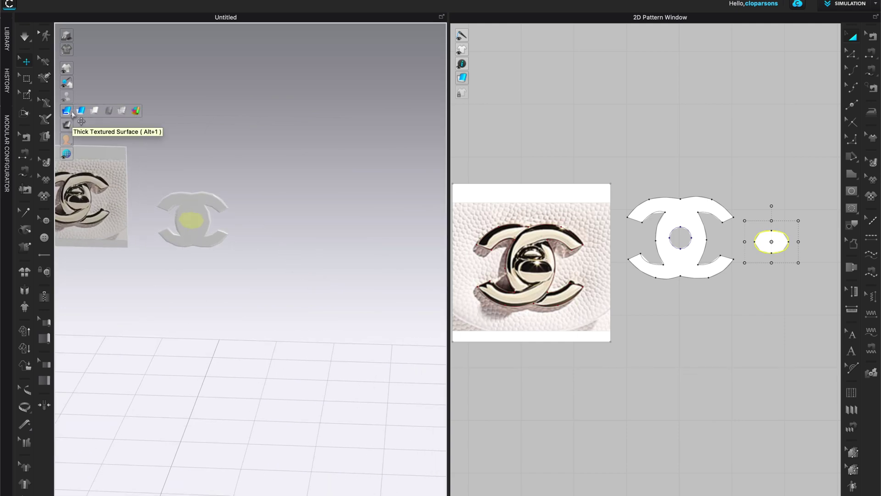
pyautogui.moveTo(255, 246); pyautogui.dragTo(265, 194, button='right')
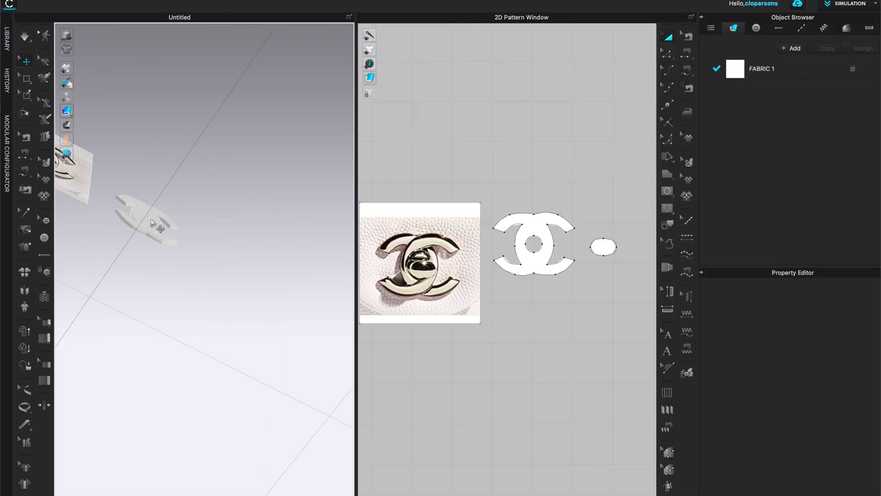
pyautogui.click(599, 248)
pyautogui.scroll(-2, 878, 391)
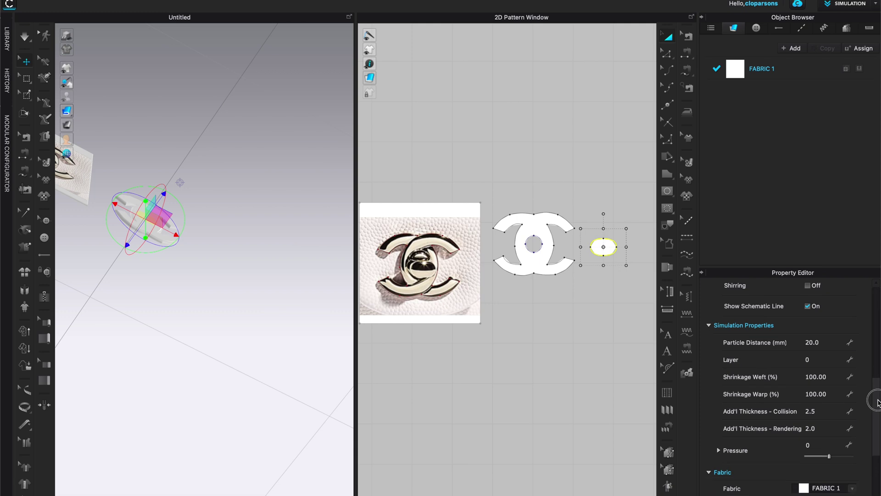
pyautogui.click(828, 418)
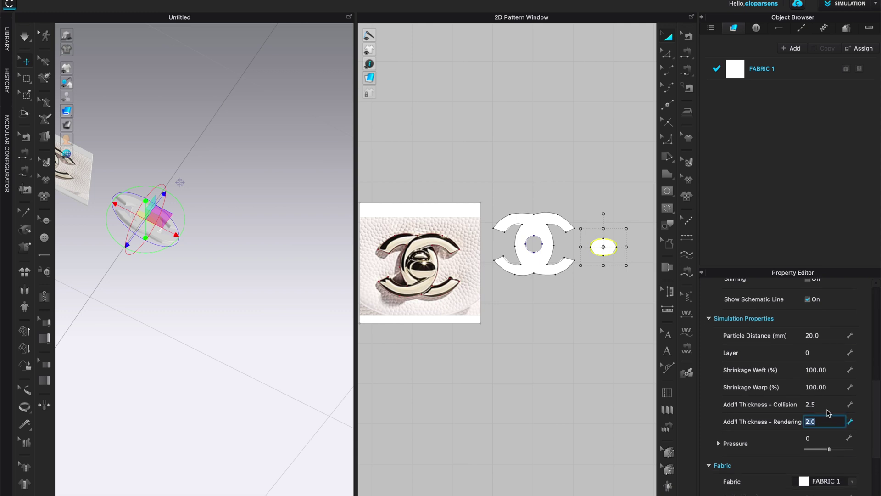
pyautogui.press('Return')
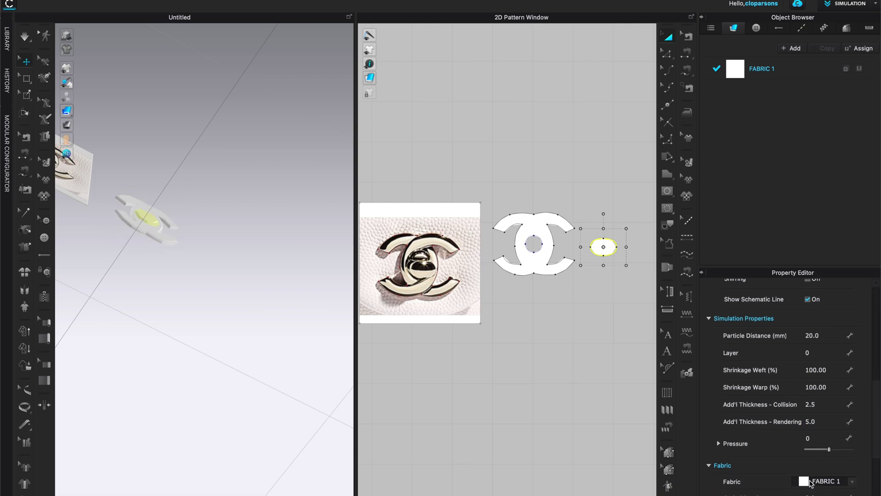
# Raise the oval's rendering thickness to 10.0 and inspect the thicker gem.
pyautogui.moveTo(207, 297); pyautogui.dragTo(204, 282, button='right')
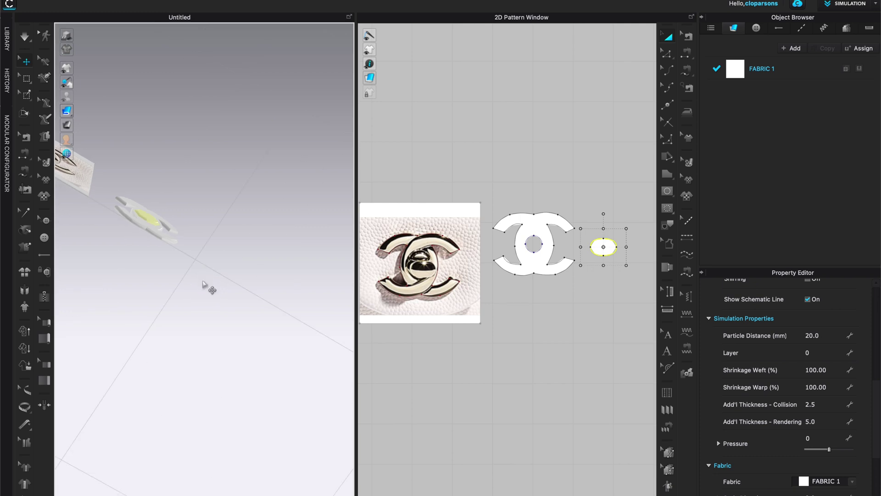
pyautogui.click(831, 421)
pyautogui.write('10')
pyautogui.press('Return')
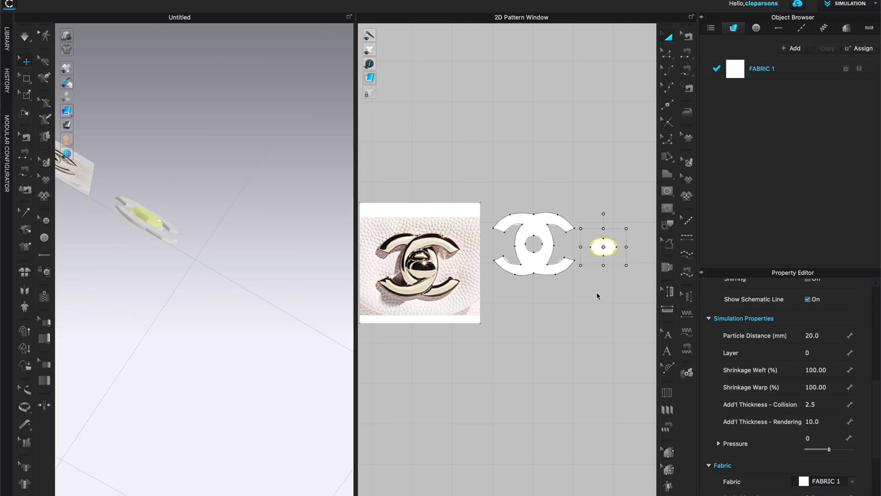
pyautogui.moveTo(207, 287); pyautogui.dragTo(196, 304, button='right')
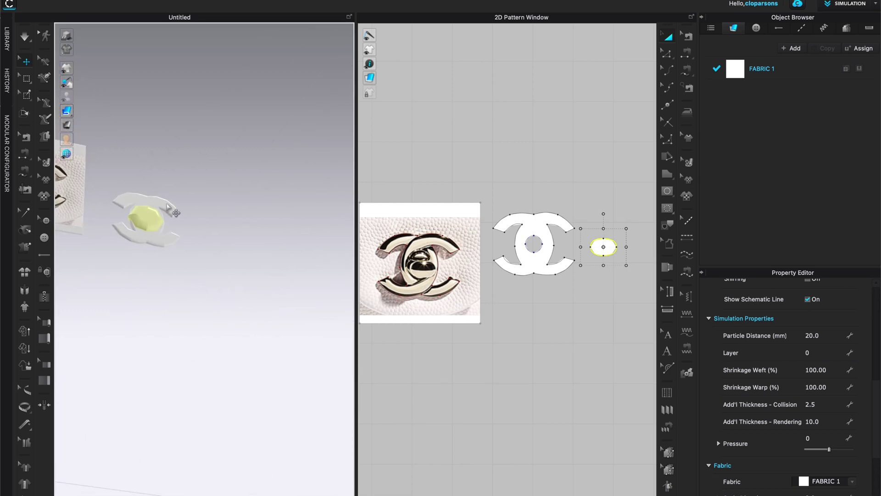
pyautogui.scroll(3, 873, 395)
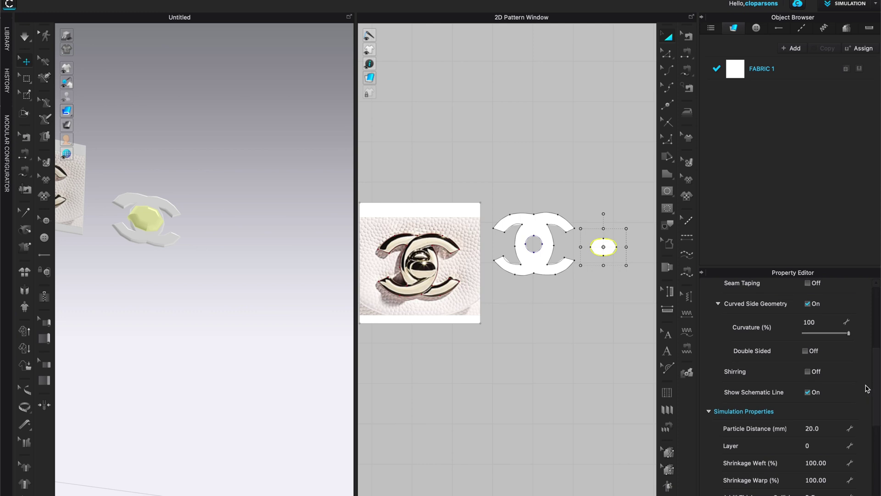
# Drop the oval piece's side curvature to 0 and check the CC logo from front and low angles.
pyautogui.moveTo(851, 336); pyautogui.dragTo(781, 330)
pyautogui.moveTo(251, 300); pyautogui.dragTo(262, 287, button='right')
pyautogui.moveTo(80, 174); pyautogui.dragTo(169, 239, button='middle')
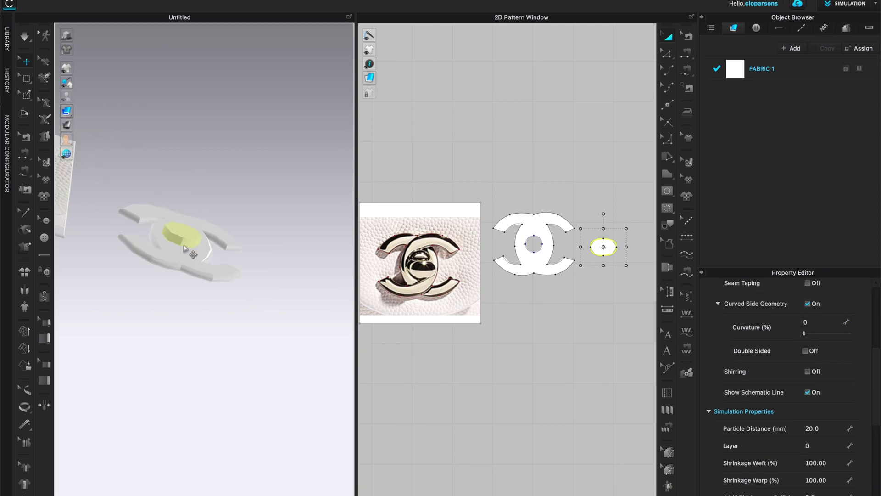
pyautogui.scroll(1, 278, 277)
pyautogui.moveTo(263, 268); pyautogui.dragTo(202, 327, button='right')
pyautogui.moveTo(270, 317); pyautogui.dragTo(270, 358, button='right')
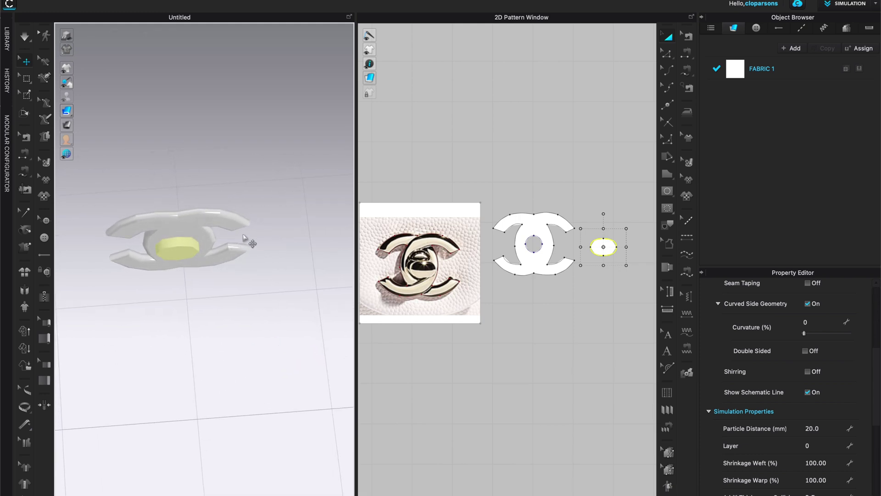
pyautogui.moveTo(251, 280); pyautogui.dragTo(252, 236, button='right')
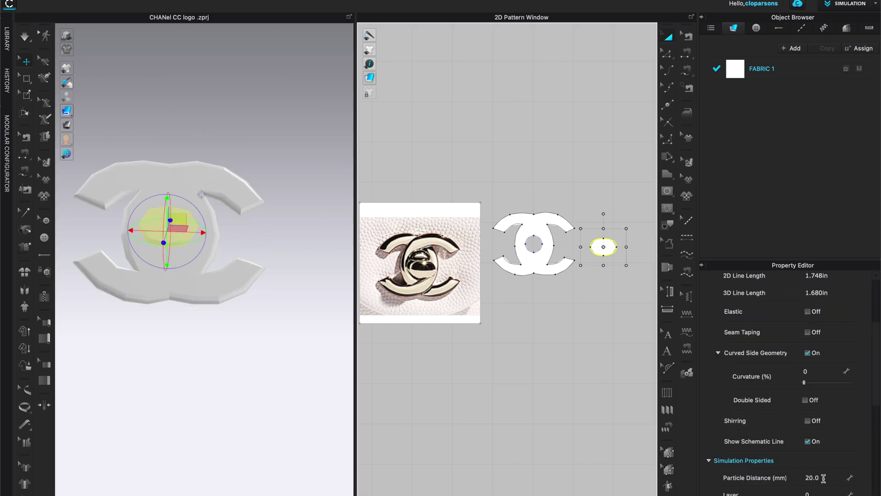
# Set the oval piece's particle distance to 5 mm.
pyautogui.scroll(-2, 735, 414)
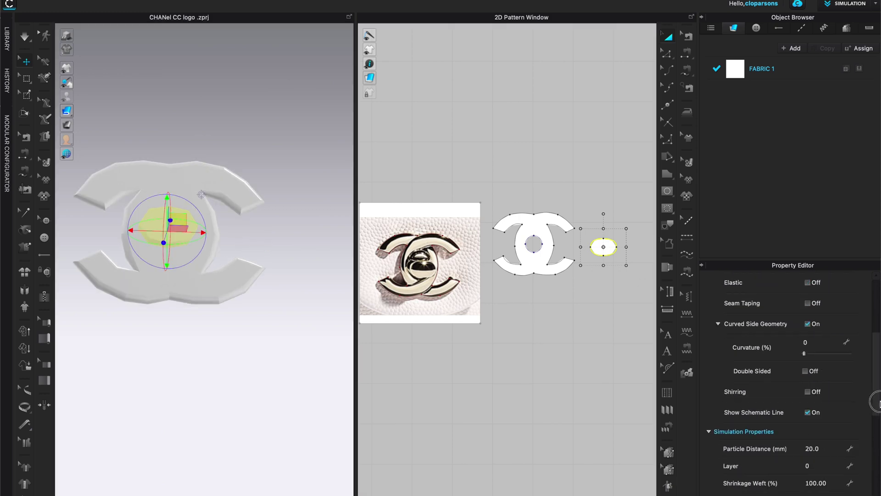
pyautogui.click(822, 439)
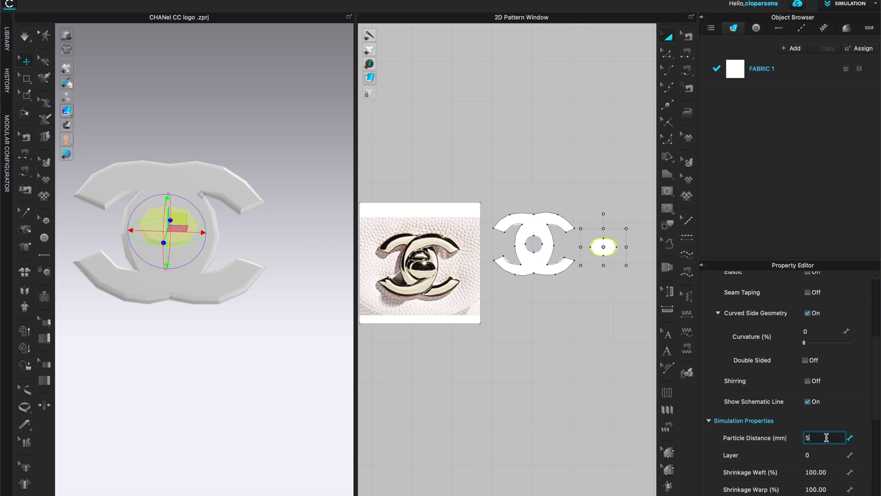
pyautogui.press('Return')
pyautogui.moveTo(305, 294)
pyautogui.mouseDown(button='right')
pyautogui.moveTo(305, 261)
pyautogui.moveTo(269, 258)
pyautogui.moveTo(272, 277)
pyautogui.moveTo(303, 294)
pyautogui.mouseUp(button='right')
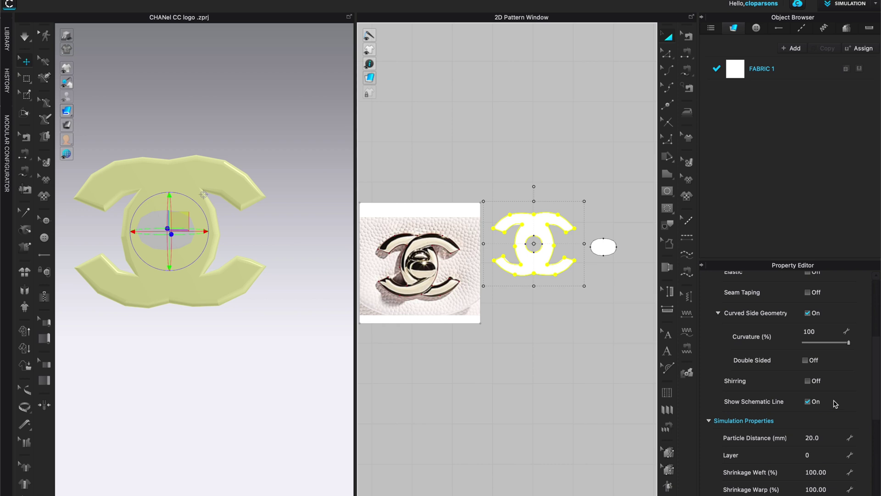
# Set the CC piece's particle distance to 5 mm and check the pieces' thickness.
pyautogui.doubleClick(831, 438)
pyautogui.write('5')
pyautogui.press('Return')
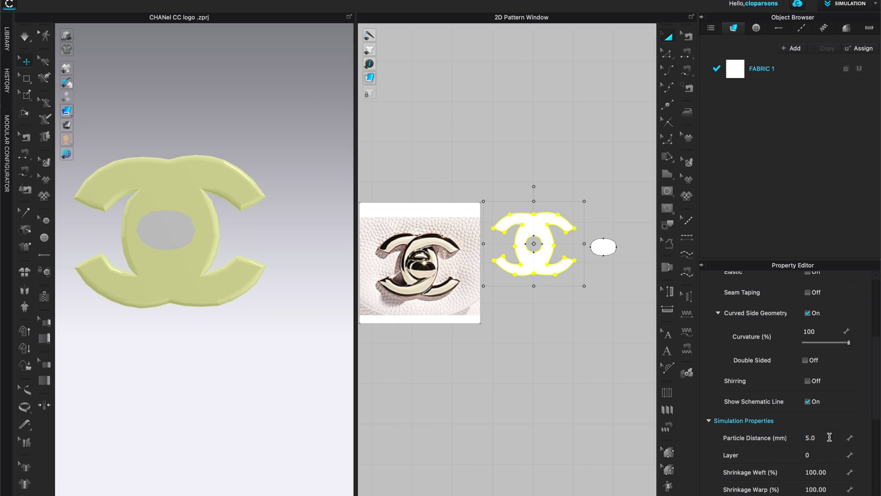
pyautogui.moveTo(291, 350); pyautogui.dragTo(312, 301, button='right')
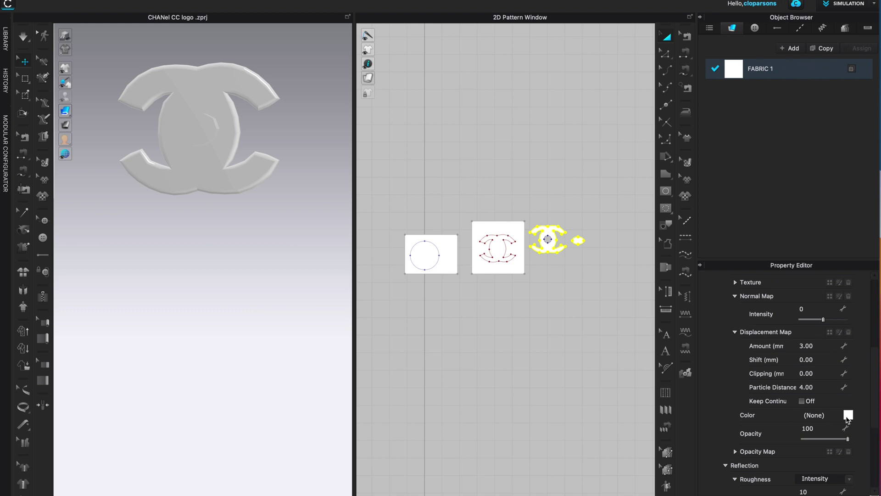
# Change FABRIC 1's colour to the deep purple 673084 from the Pantone swatches.
pyautogui.click(847, 416)
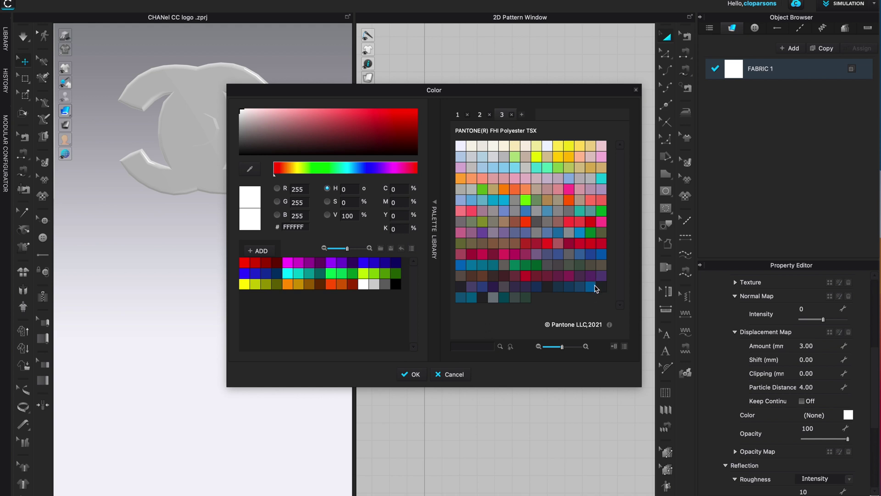
pyautogui.click(592, 286)
pyautogui.click(601, 276)
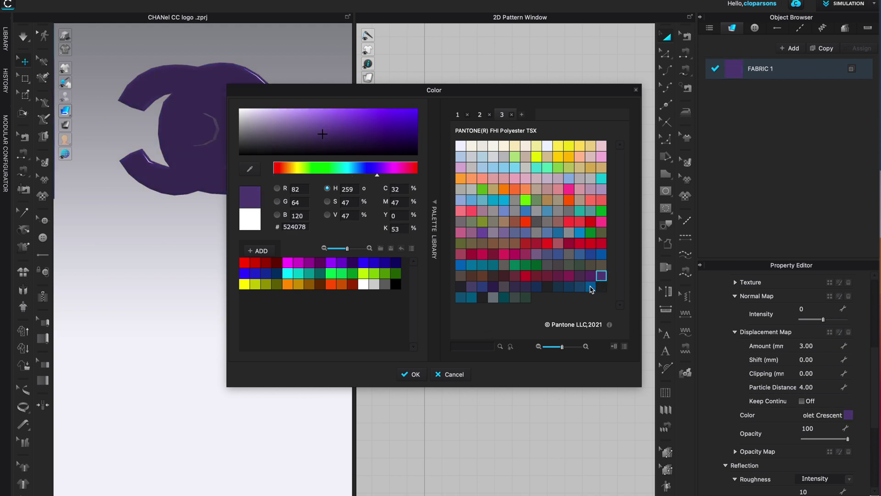
pyautogui.click(331, 265)
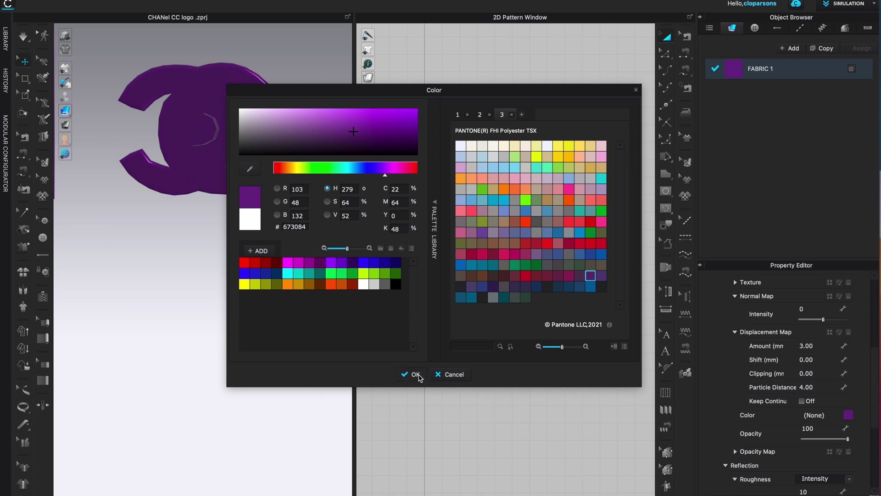
pyautogui.click(419, 376)
pyautogui.moveTo(876, 408); pyautogui.dragTo(877, 439)
pyautogui.moveTo(271, 317); pyautogui.dragTo(280, 363, button='right')
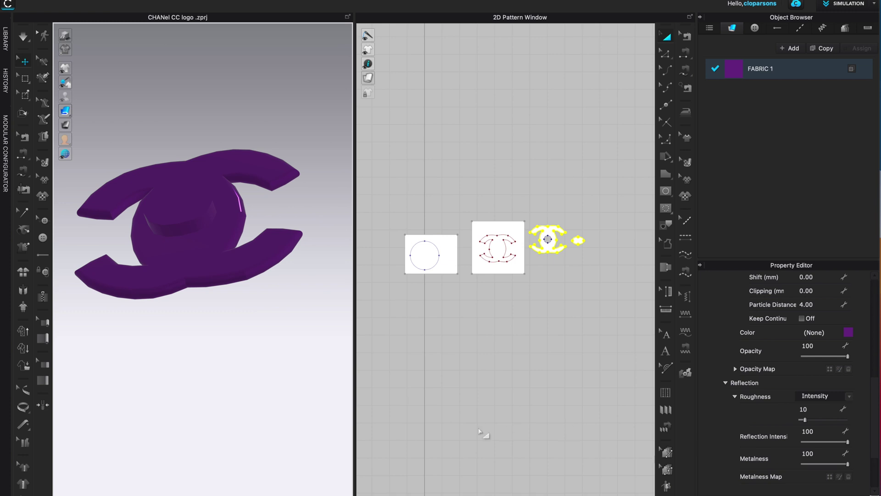
# Set the fabric's roughness to 20, keeping reflection intensity and metalness at 100.
pyautogui.moveTo(806, 421); pyautogui.dragTo(810, 421)
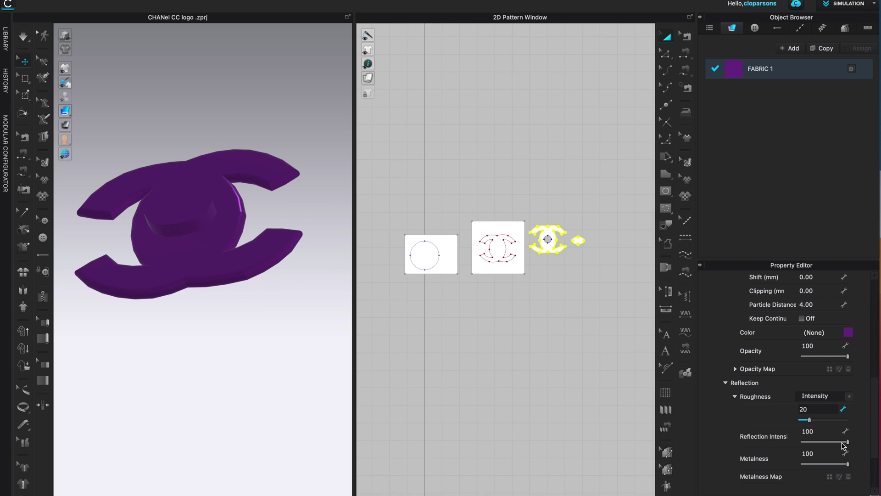
pyautogui.moveTo(848, 445); pyautogui.dragTo(877, 447)
pyautogui.moveTo(250, 325)
pyautogui.mouseDown(button='right')
pyautogui.moveTo(240, 331)
pyautogui.moveTo(245, 322)
pyautogui.mouseUp(button='right')
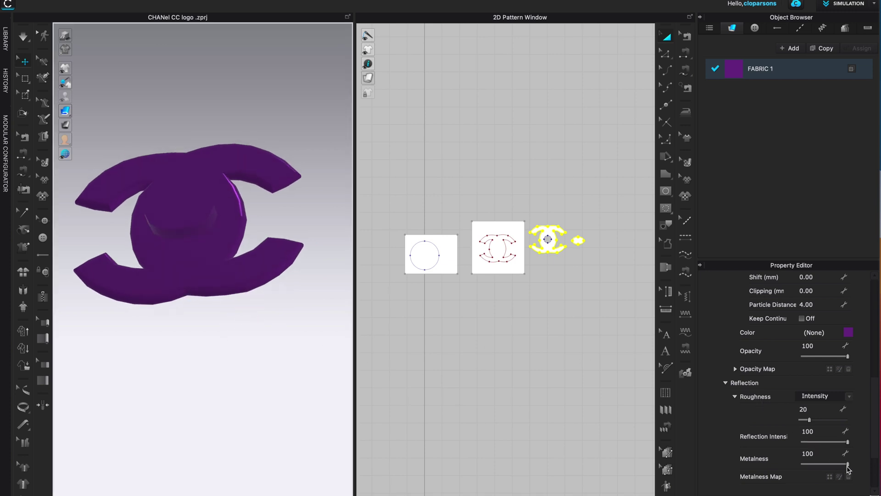
pyautogui.moveTo(848, 464)
pyautogui.mouseDown()
pyautogui.moveTo(804, 467)
pyautogui.moveTo(878, 464)
pyautogui.mouseUp()
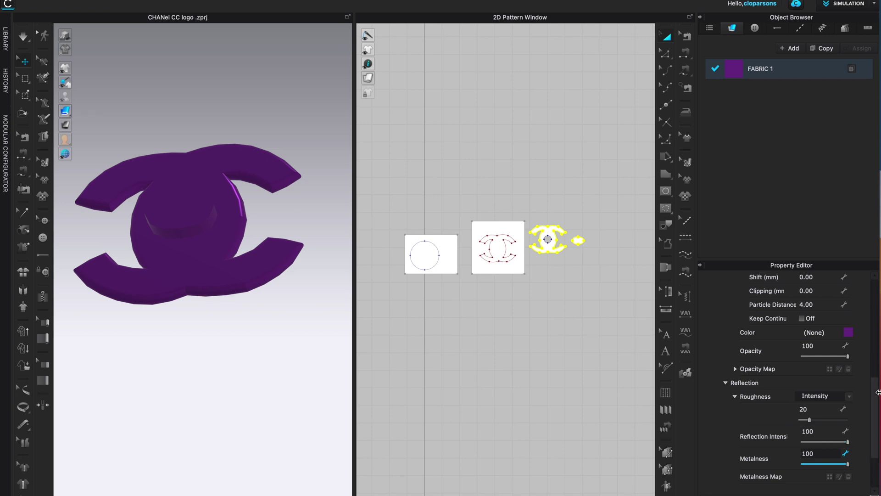
# Check the logo's metallic shine, then delete the traced circle and CC outlines.
pyautogui.scroll(-3, 863, 448)
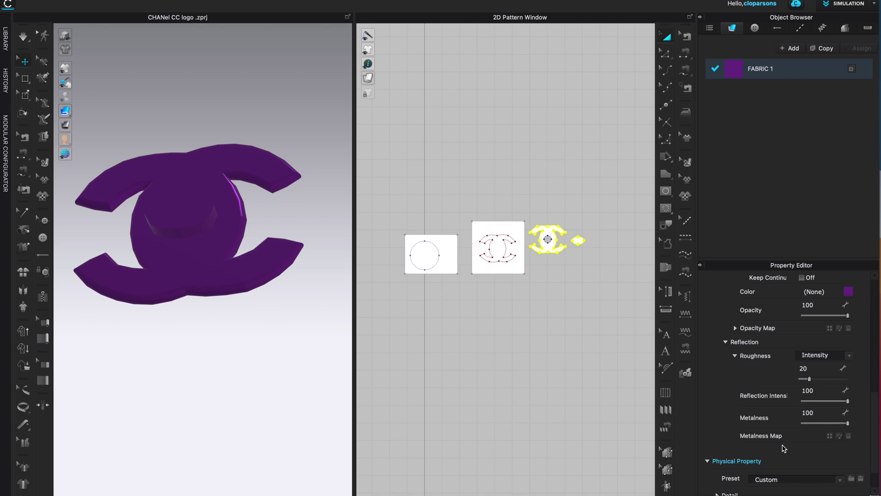
pyautogui.moveTo(276, 320); pyautogui.dragTo(286, 344, button='right')
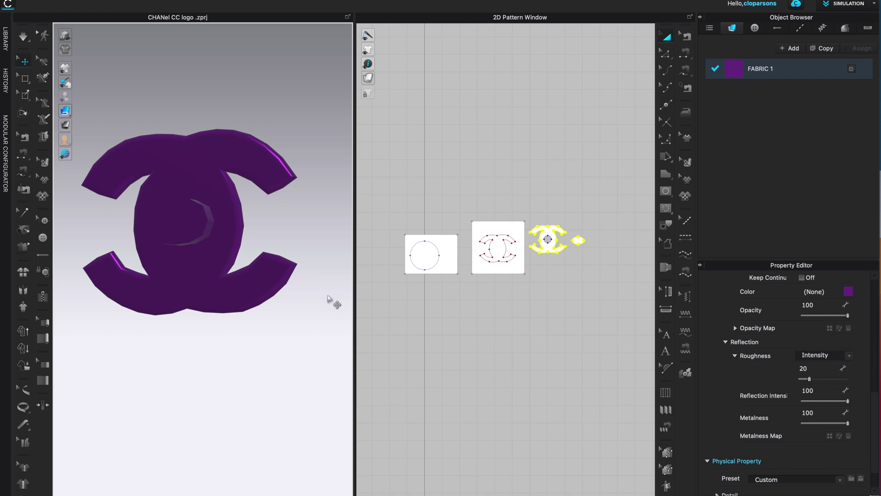
pyautogui.moveTo(305, 296); pyautogui.dragTo(307, 292, button='right')
pyautogui.scroll(-6, 265, 261)
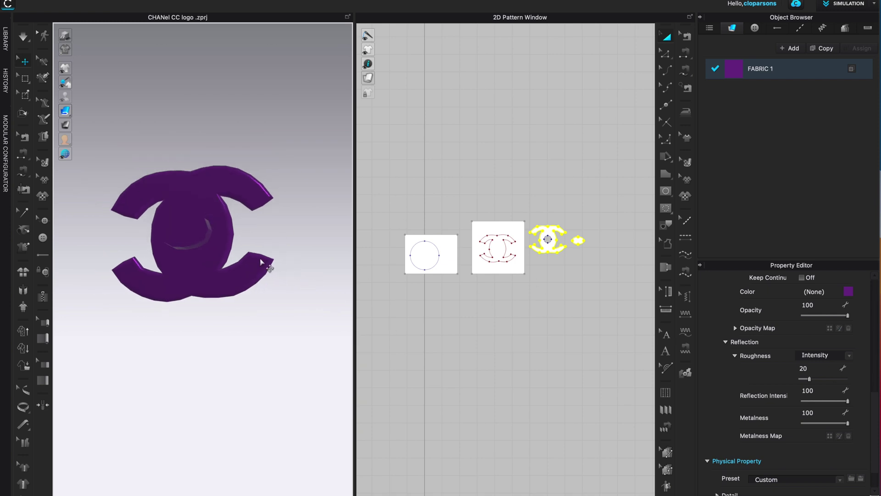
pyautogui.moveTo(276, 262); pyautogui.dragTo(367, 262, button='middle')
pyautogui.moveTo(380, 174); pyautogui.dragTo(531, 329)
pyautogui.press('Delete')
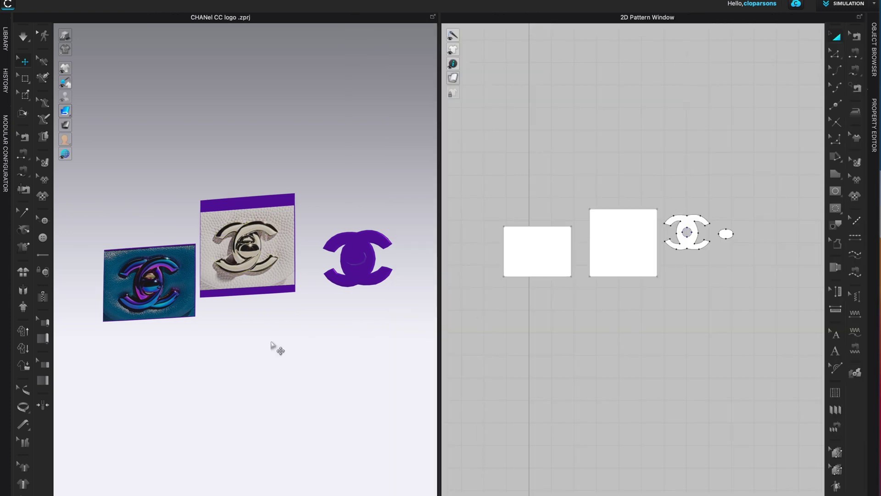
# Delete the teal and silver logo reference images.
pyautogui.click(539, 249)
pyautogui.press('Delete')
pyautogui.click(232, 255)
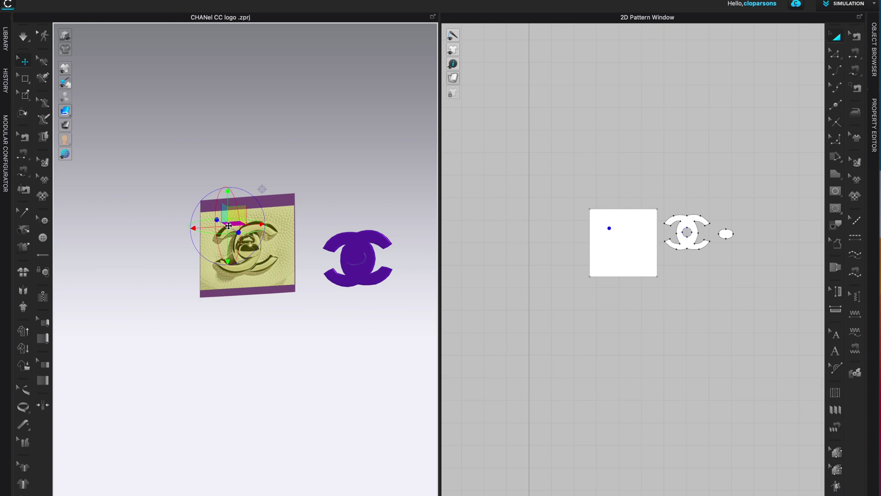
pyautogui.press('Delete')
pyautogui.moveTo(417, 258); pyautogui.dragTo(185, 154, button='right')
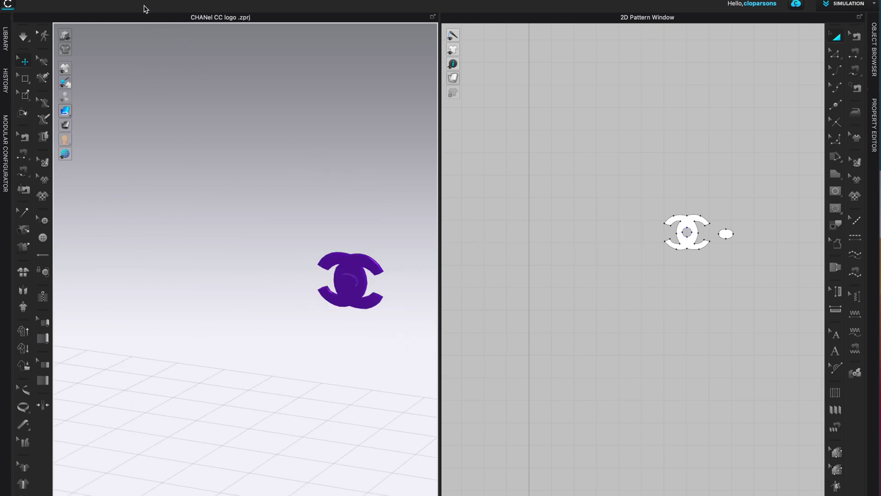
# Export the logo as an OBJ named 'CHANEL logo lock' in My Hardware.
pyautogui.click(145, 4)
pyautogui.moveTo(152, 84)
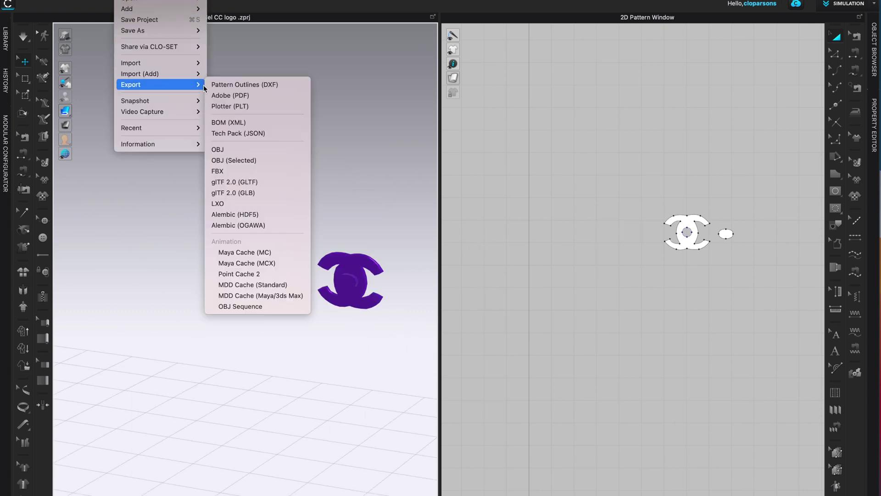
pyautogui.click(260, 153)
pyautogui.write('CHANEL logo lock')
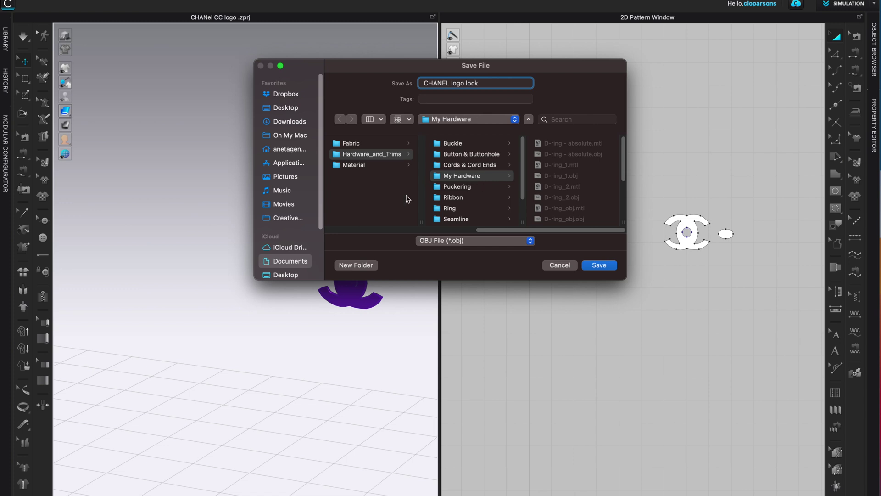
pyautogui.click(599, 265)
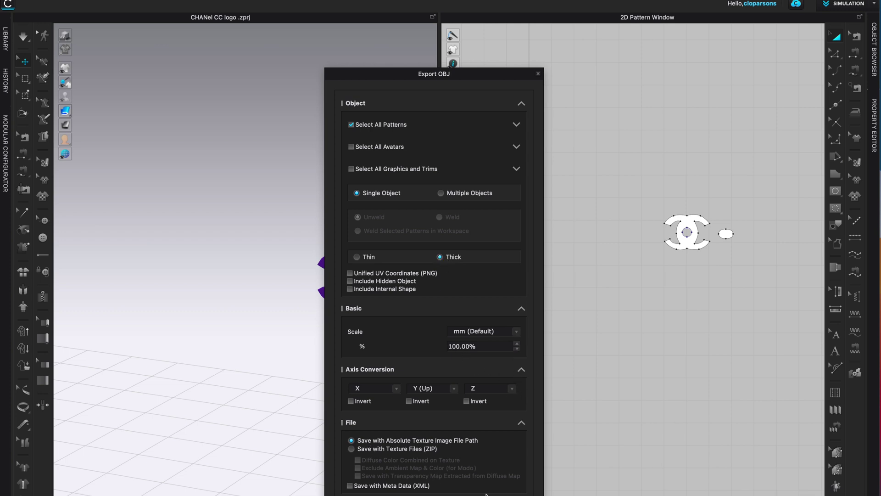
pyautogui.click(409, 495)
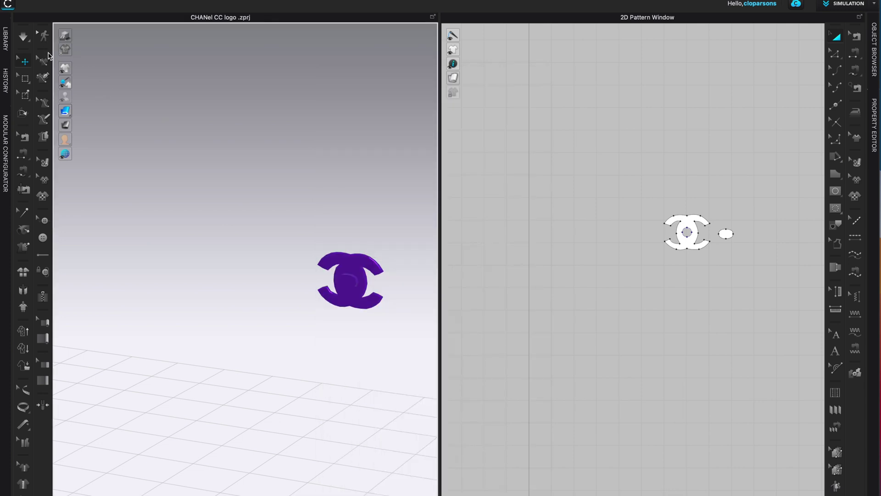
pyautogui.click(7, 40)
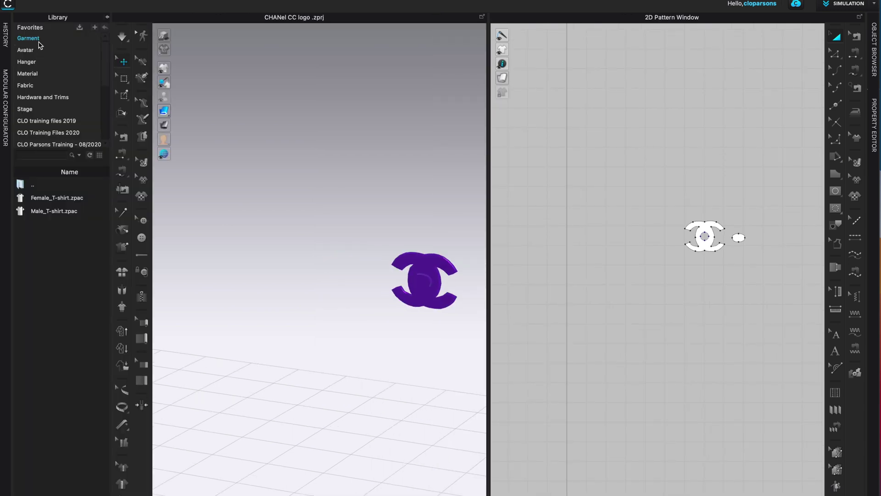
pyautogui.click(43, 97)
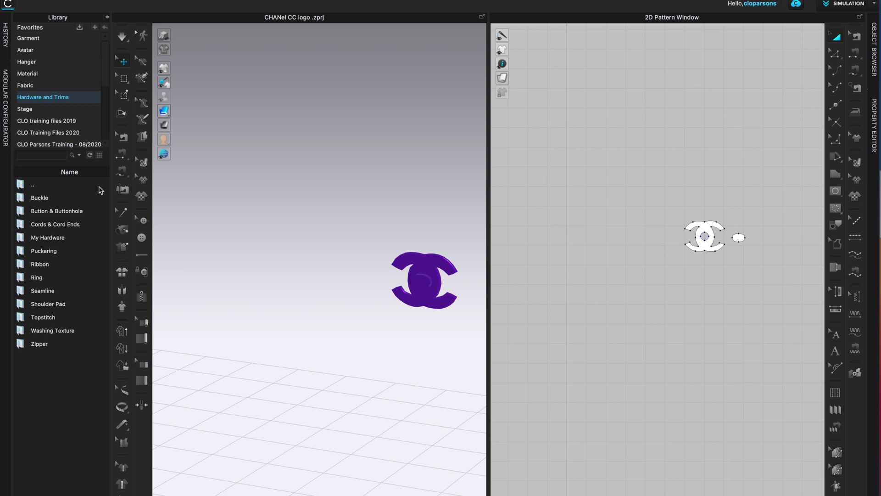
pyautogui.doubleClick(54, 237)
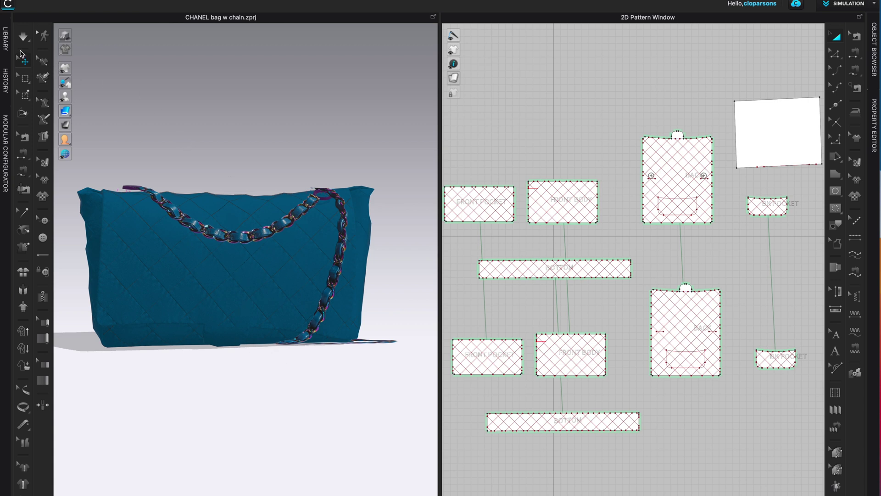
# Add CHANEL logo lock.obj from Library > Hardware and Trims > My Hardware to the workspace.
pyautogui.click(6, 36)
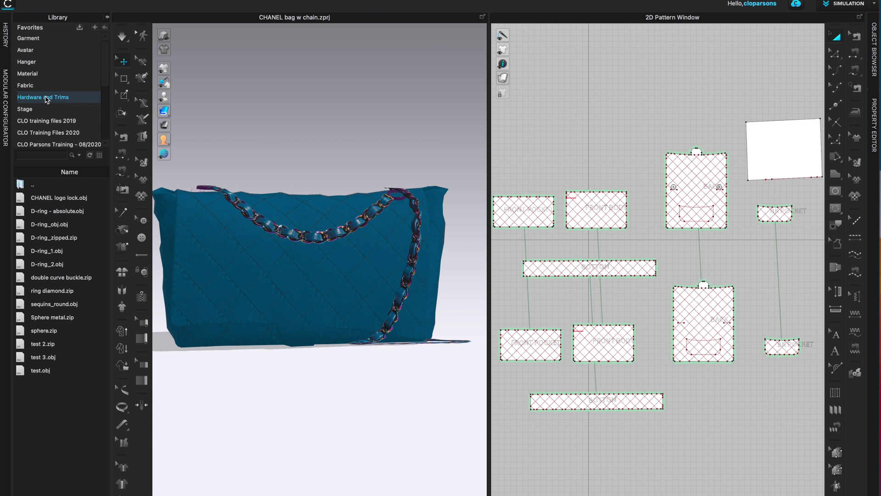
pyautogui.click(46, 97)
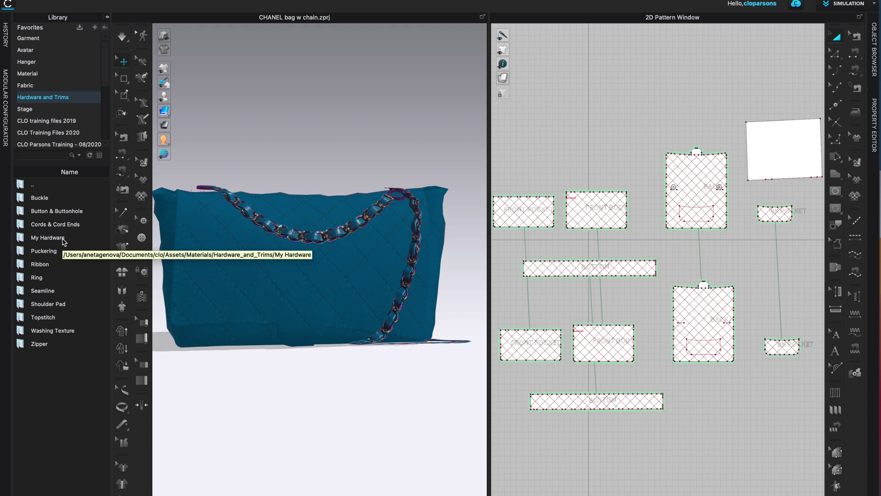
pyautogui.doubleClick(63, 239)
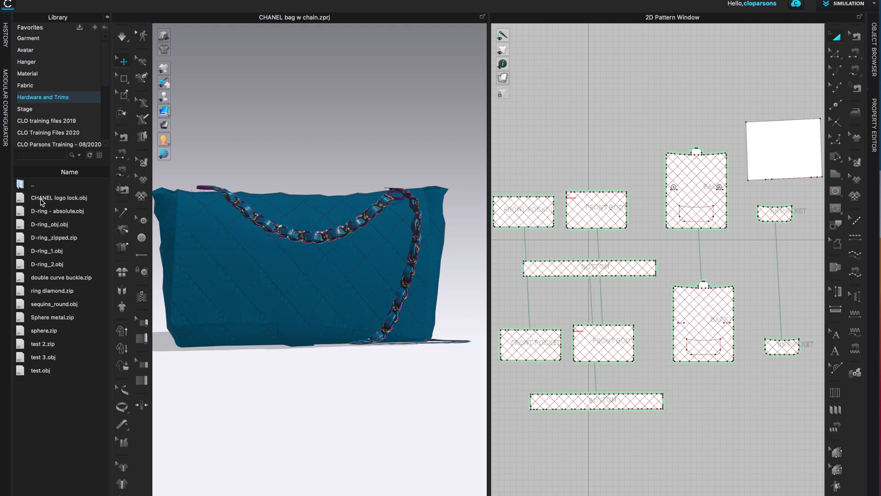
pyautogui.rightClick(41, 202)
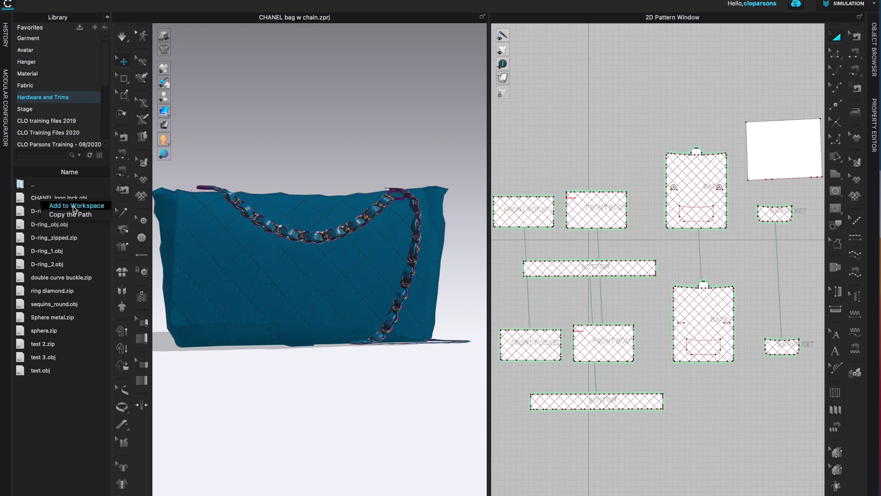
pyautogui.click(75, 206)
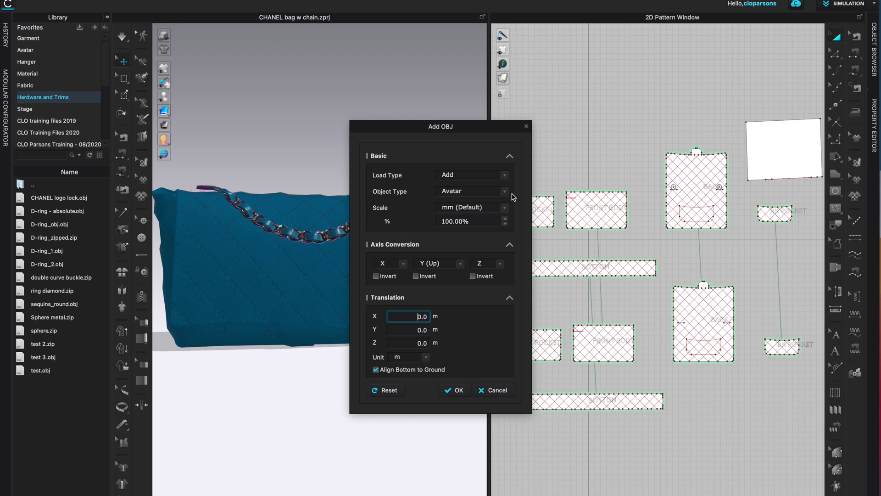
# Import it as a Trim with Align Bottom to Ground unchecked.
pyautogui.click(505, 192)
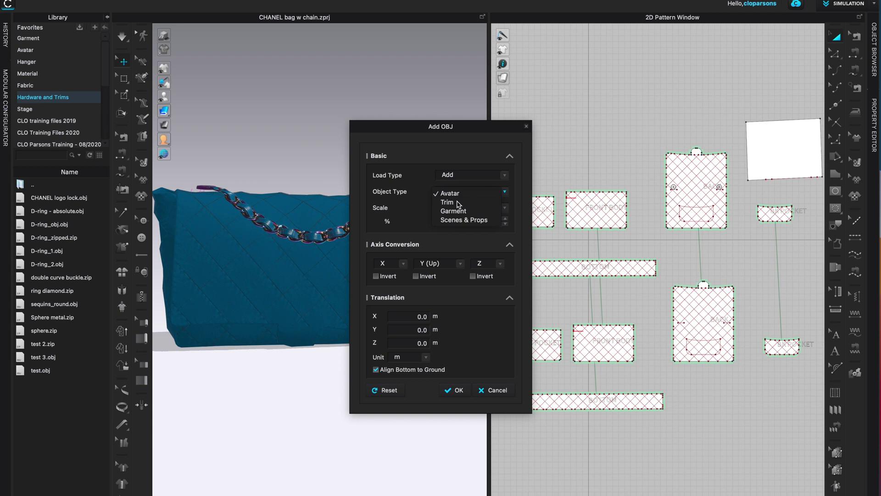
pyautogui.click(459, 203)
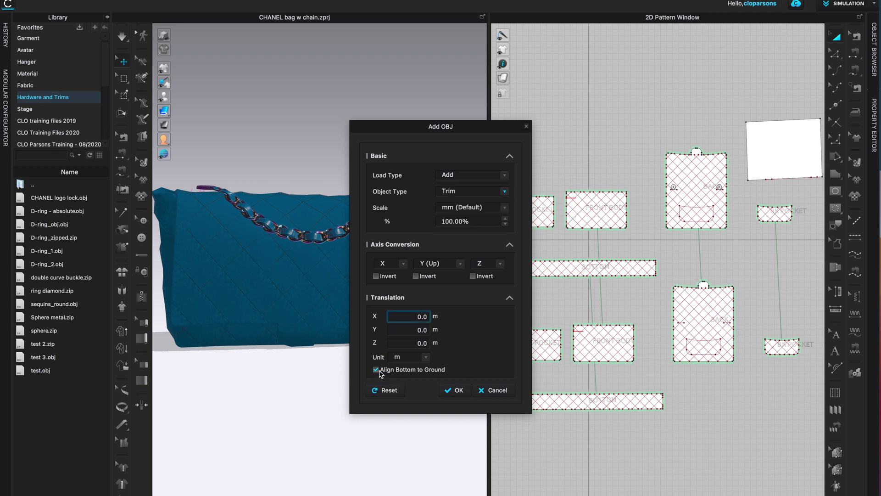
pyautogui.click(376, 370)
pyautogui.click(459, 391)
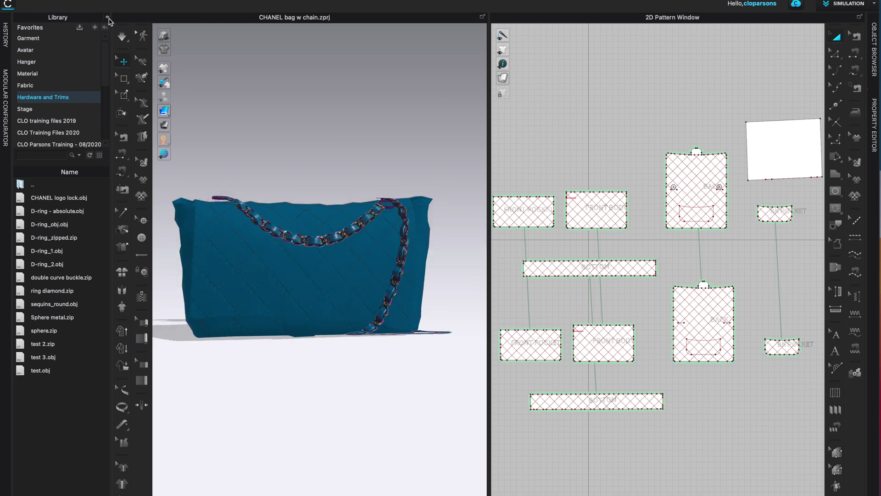
pyautogui.click(107, 18)
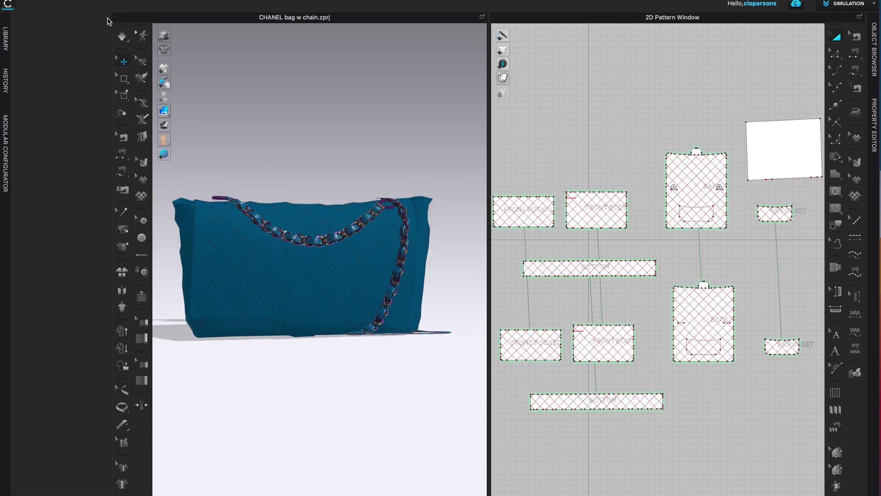
# Close the 2D pattern view and move the logo trim down beside the bag.
pyautogui.click(776, 495)
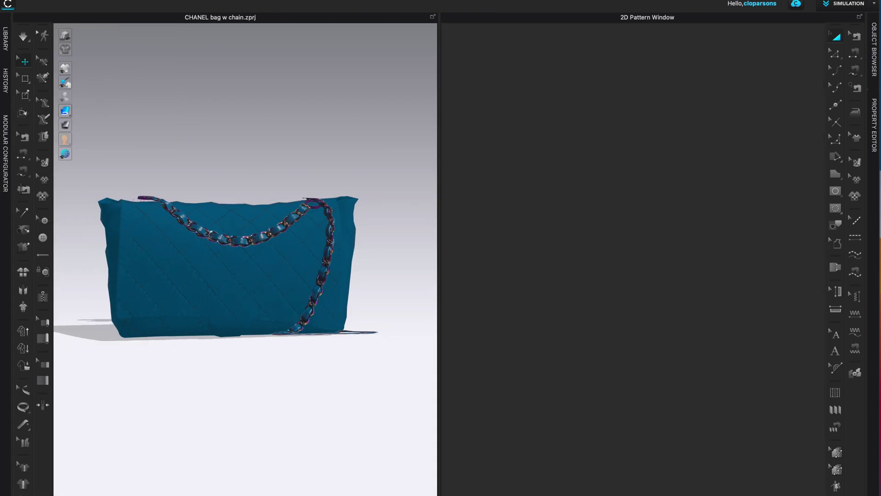
pyautogui.scroll(-2, 640, 296)
pyautogui.scroll(-5, 639, 297)
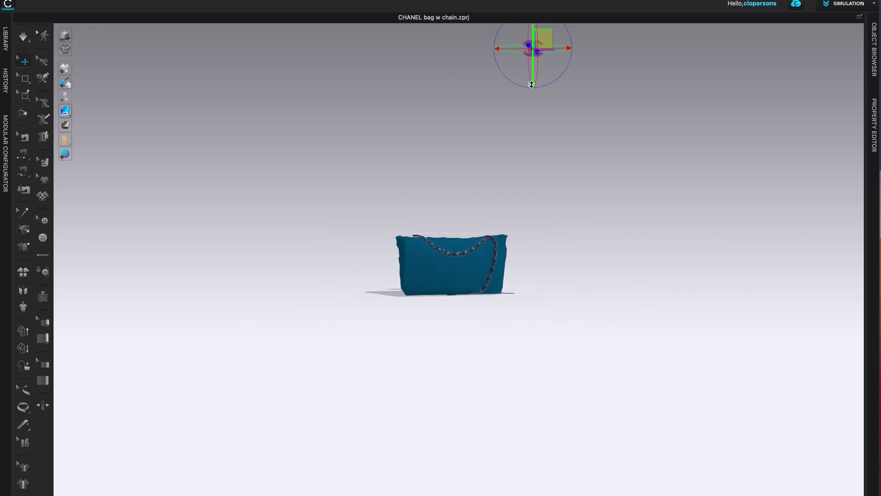
pyautogui.moveTo(535, 45); pyautogui.dragTo(340, 279)
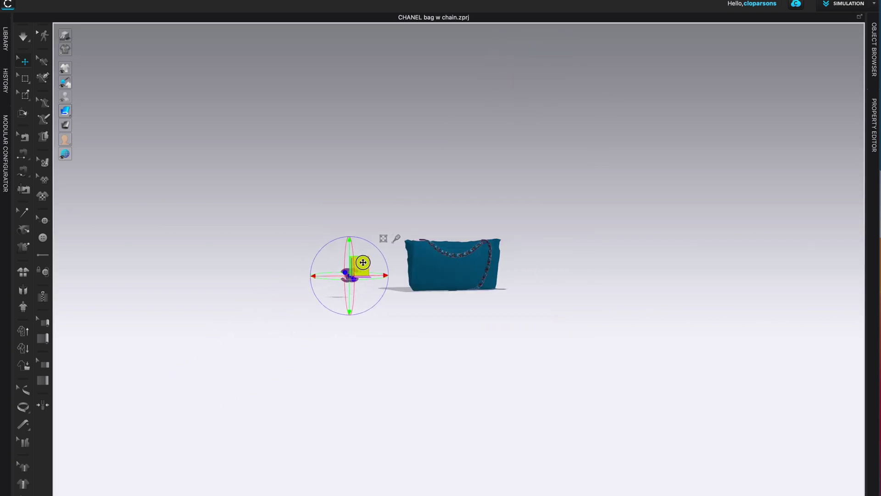
pyautogui.scroll(5, 581, 305)
pyautogui.moveTo(172, 286); pyautogui.dragTo(294, 319)
pyautogui.scroll(3, 211, 346)
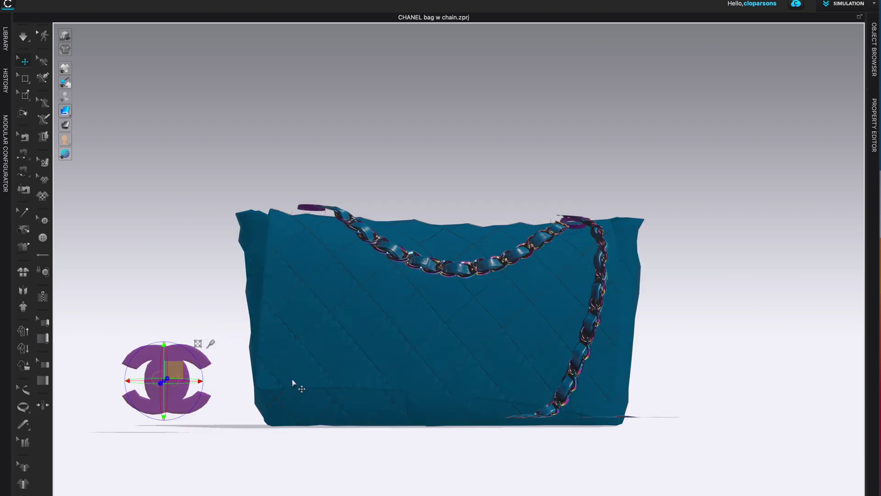
# Pin the logo trim onto the bag's lower front flap.
pyautogui.click(212, 345)
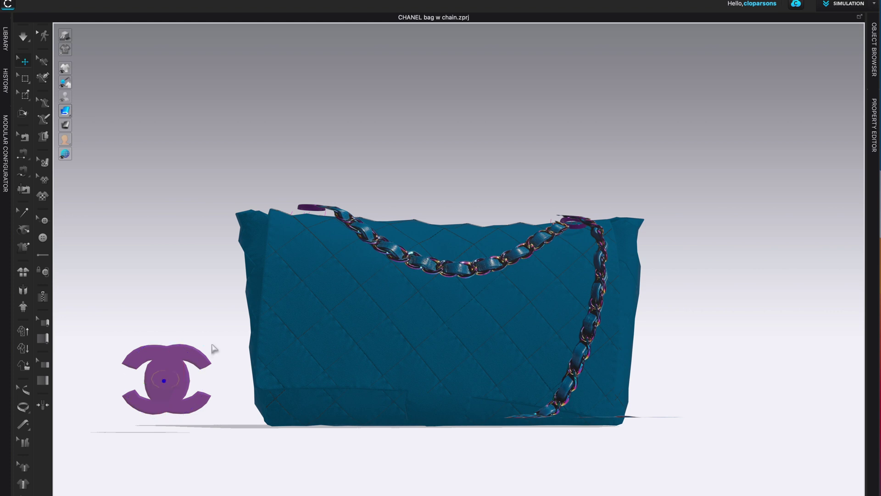
pyautogui.scroll(2, 442, 416)
pyautogui.scroll(2, 442, 415)
pyautogui.moveTo(525, 393); pyautogui.dragTo(532, 191, button='middle')
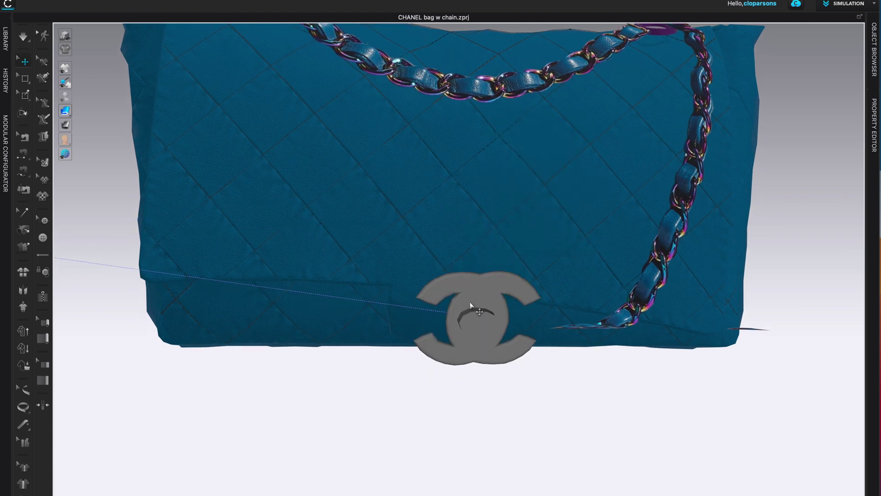
pyautogui.scroll(3, 470, 312)
pyautogui.scroll(2, 475, 298)
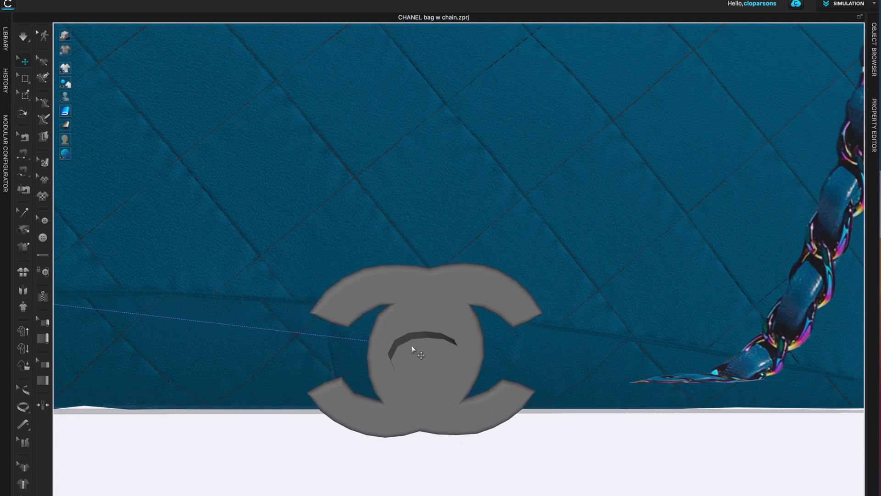
pyautogui.click(410, 350)
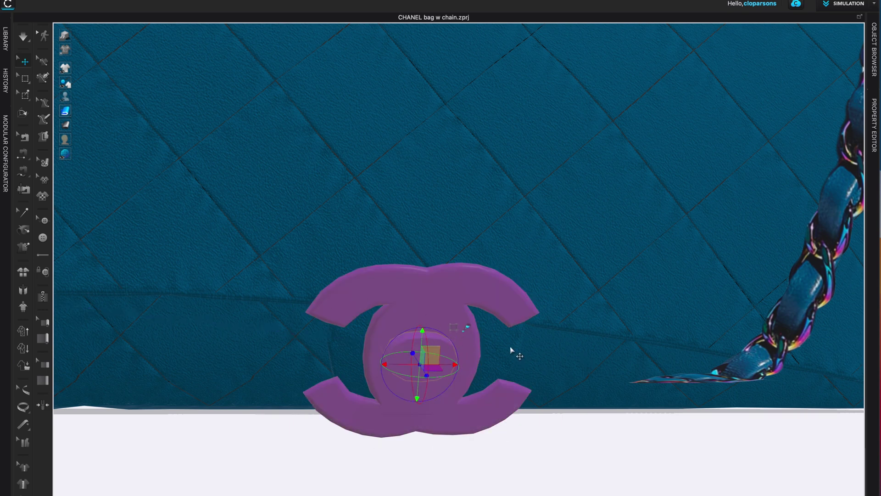
pyautogui.click(455, 328)
# Scale the CC logo to flatten it vertically and adjust its thickness.
pyautogui.scroll(3, 583, 354)
pyautogui.moveTo(599, 362); pyautogui.dragTo(604, 342, button='right')
pyautogui.moveTo(412, 360); pyautogui.dragTo(431, 390)
pyautogui.moveTo(514, 457); pyautogui.dragTo(539, 465, button='right')
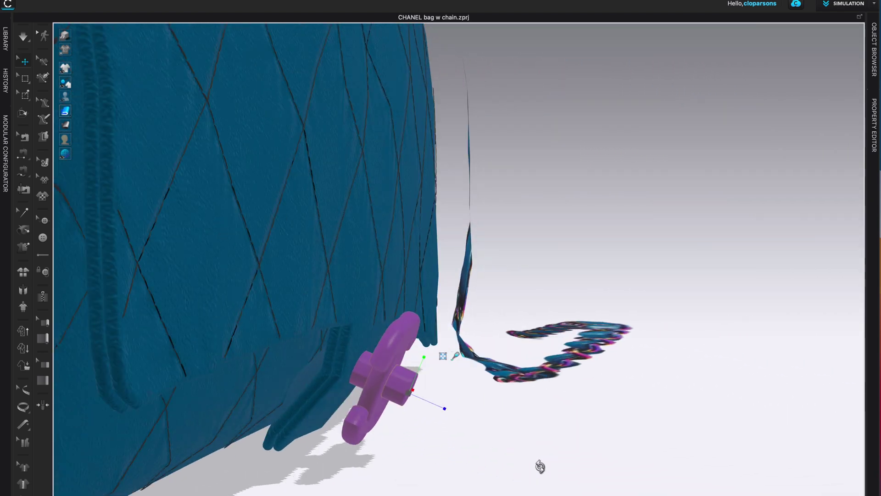
pyautogui.moveTo(428, 403)
pyautogui.mouseDown()
pyautogui.moveTo(439, 404)
pyautogui.moveTo(428, 400)
pyautogui.mouseUp()
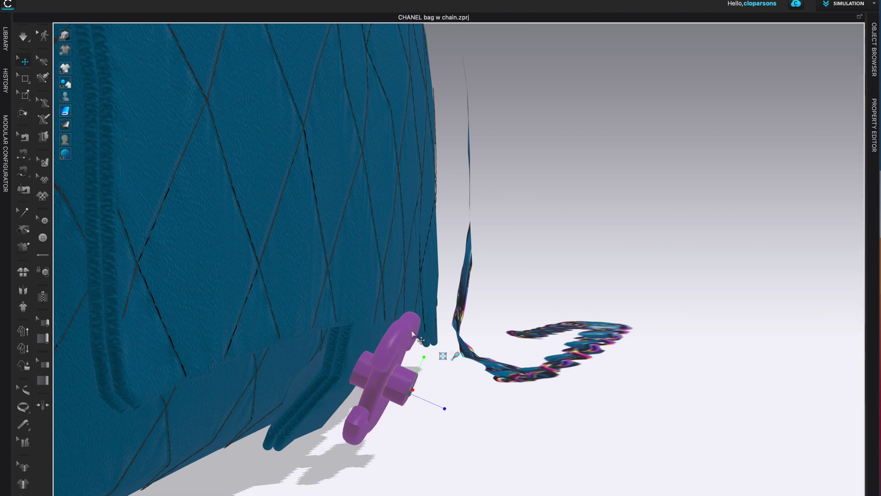
# Rotate and move the logo onto the flap's centre, then deselect and view the bag front.
pyautogui.click(424, 390)
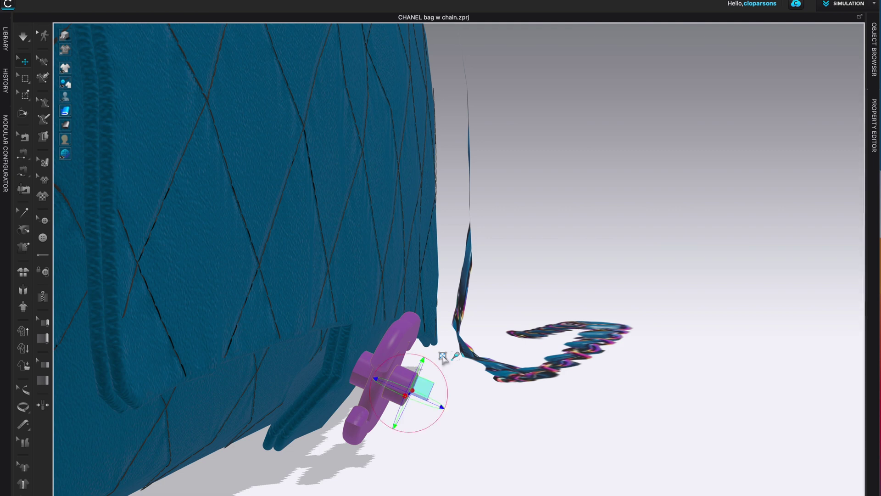
pyautogui.moveTo(411, 384)
pyautogui.mouseDown()
pyautogui.moveTo(400, 380)
pyautogui.moveTo(400, 388)
pyautogui.mouseUp()
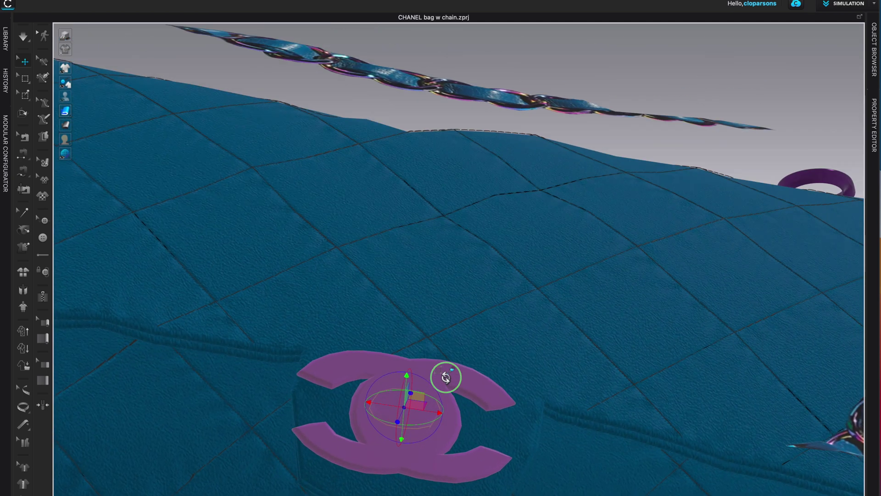
pyautogui.scroll(3, 445, 390)
pyautogui.moveTo(442, 404); pyautogui.dragTo(441, 403, button='right')
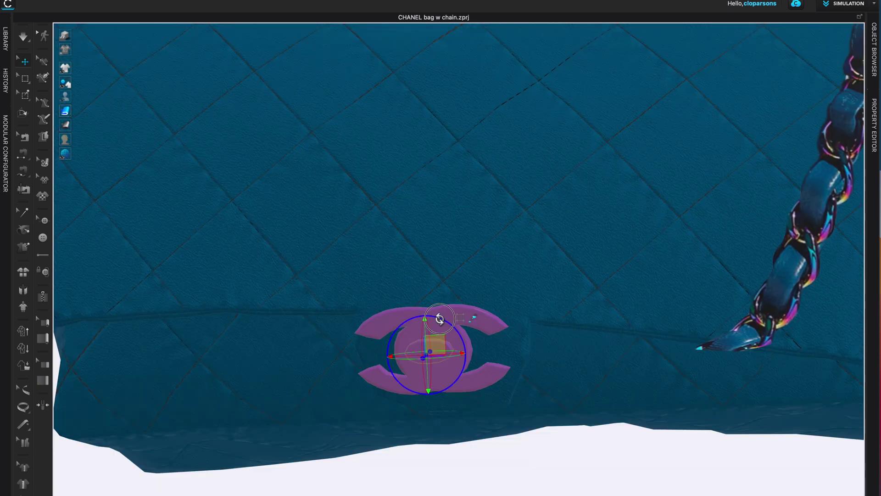
pyautogui.moveTo(440, 317); pyautogui.dragTo(436, 314)
pyautogui.moveTo(434, 345); pyautogui.dragTo(448, 349)
pyautogui.click(603, 363)
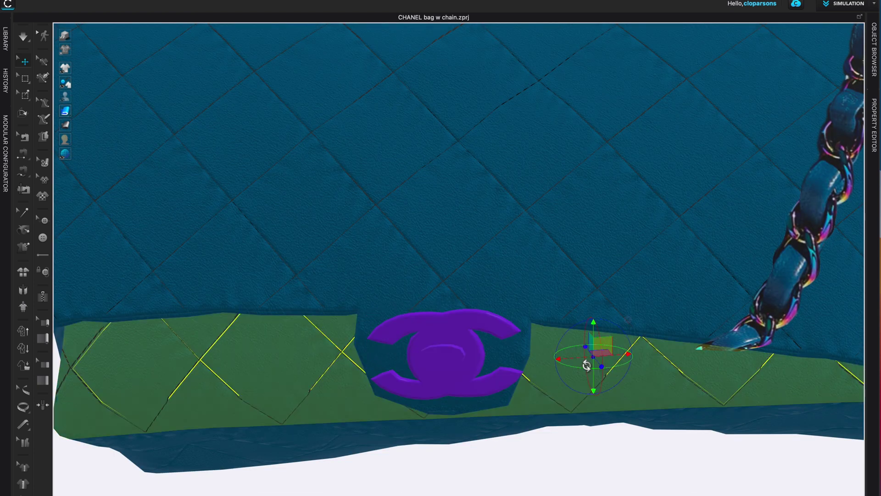
pyautogui.click(521, 469)
pyautogui.scroll(-10, 580, 425)
pyautogui.moveTo(559, 413); pyautogui.dragTo(568, 425, button='right')
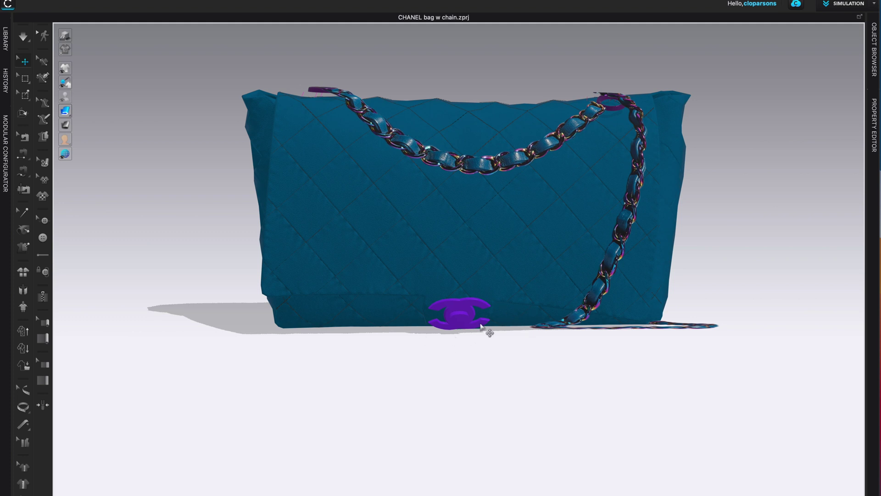
# Simulate the bag with the purple CC clasp and inspect its front and side.
pyautogui.moveTo(523, 349); pyautogui.dragTo(525, 338, button='right')
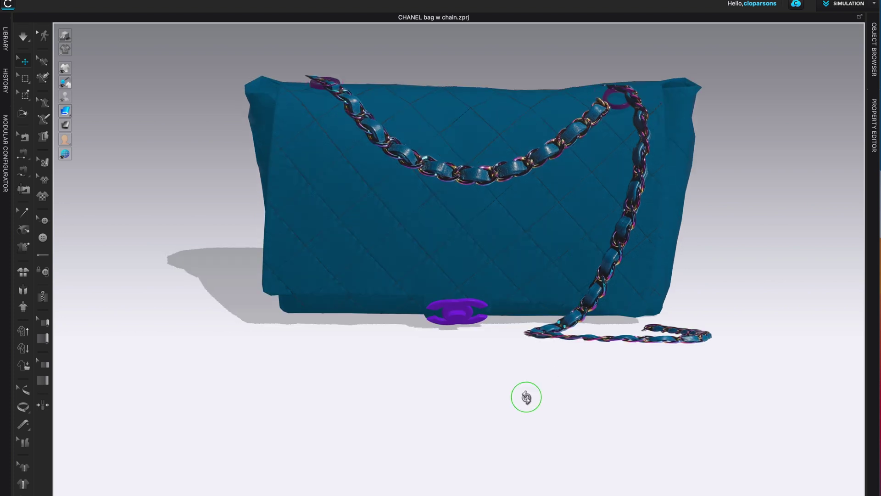
pyautogui.scroll(-3, 521, 391)
pyautogui.moveTo(527, 391); pyautogui.dragTo(507, 396, button='right')
pyautogui.press('space')
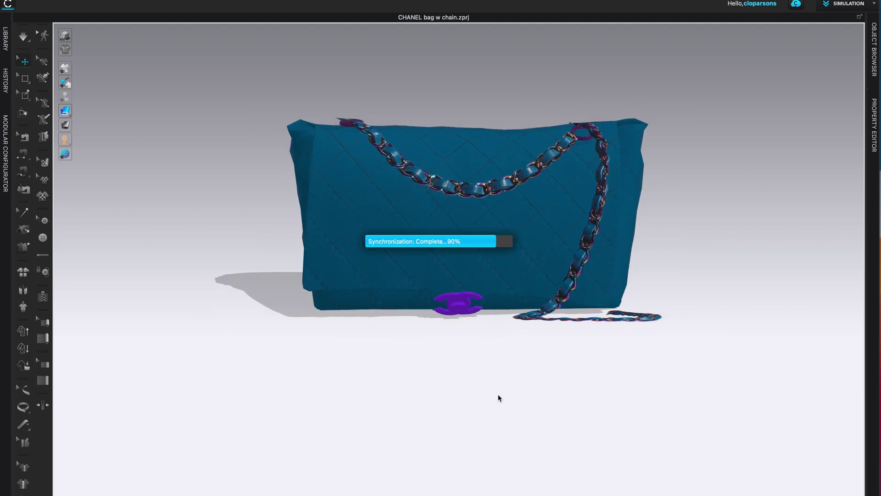
pyautogui.moveTo(541, 333); pyautogui.dragTo(509, 335, button='right')
pyautogui.moveTo(508, 336); pyautogui.dragTo(504, 337, button='right')
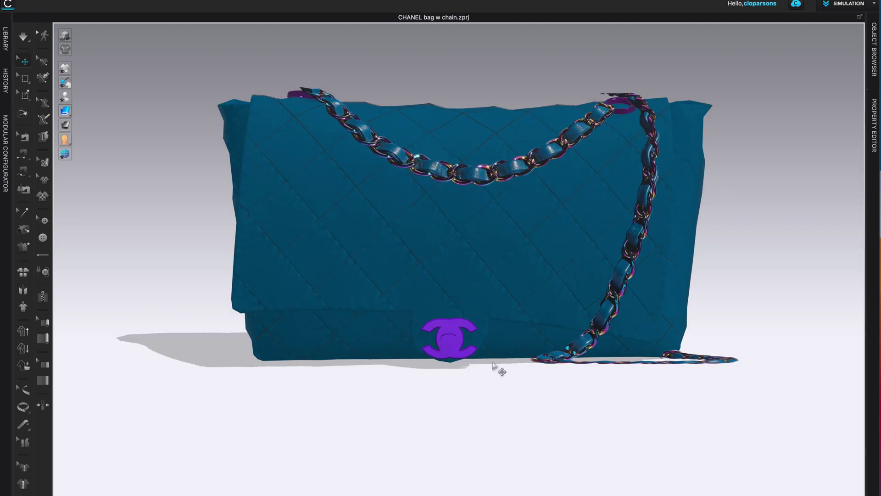
pyautogui.moveTo(521, 409); pyautogui.dragTo(472, 364, button='right')
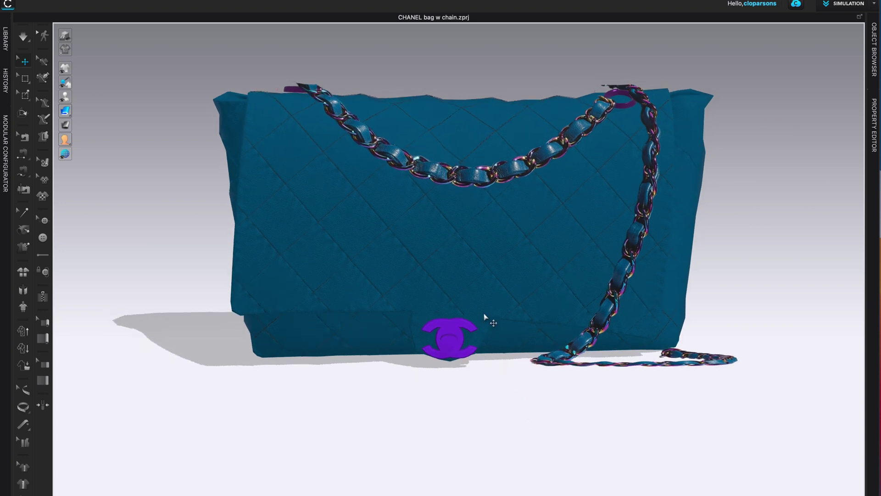